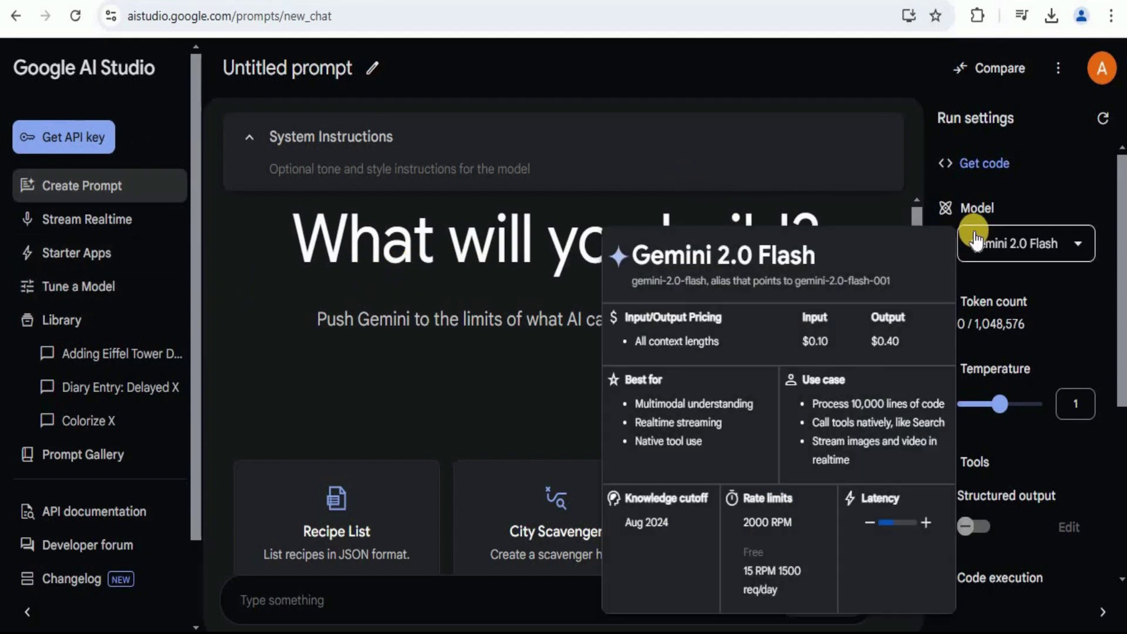
Step: Set the model to Gemini 2.0 Flash Experimental and the output format to Images and text
left_click(1045, 244)
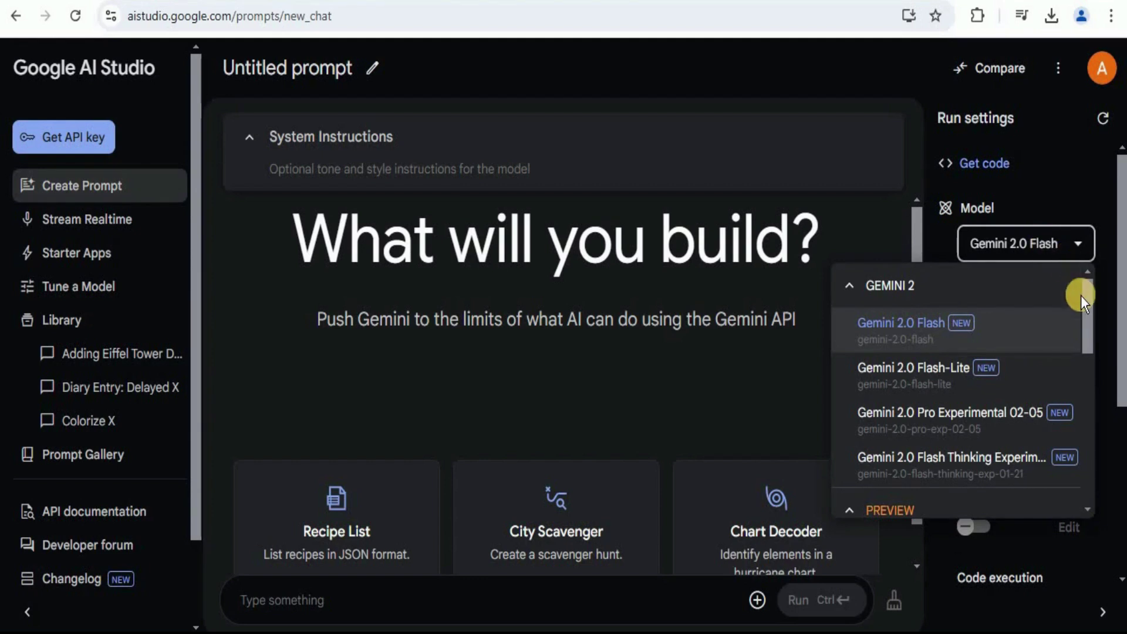
left_click_drag(1089, 317, 1086, 360)
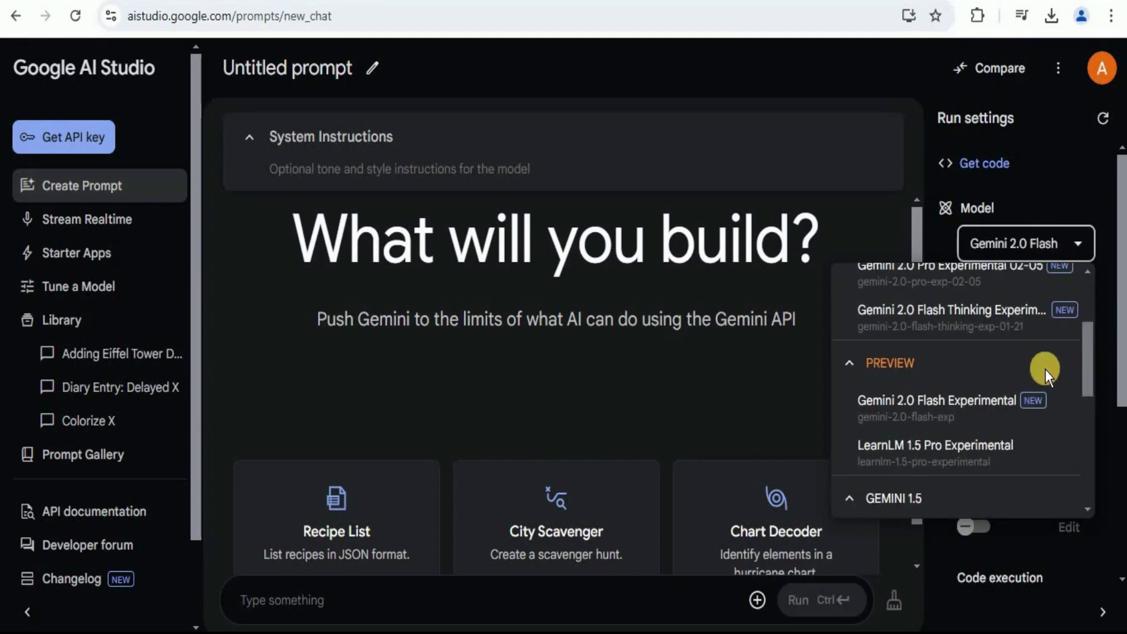
mouse_move(997, 398)
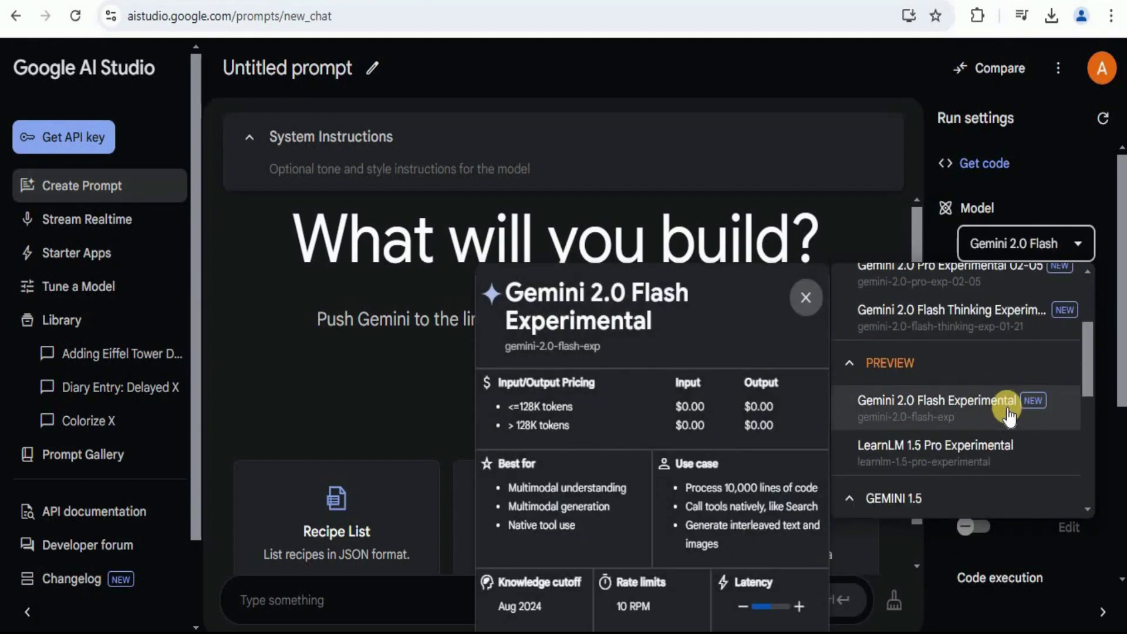
left_click(1017, 410)
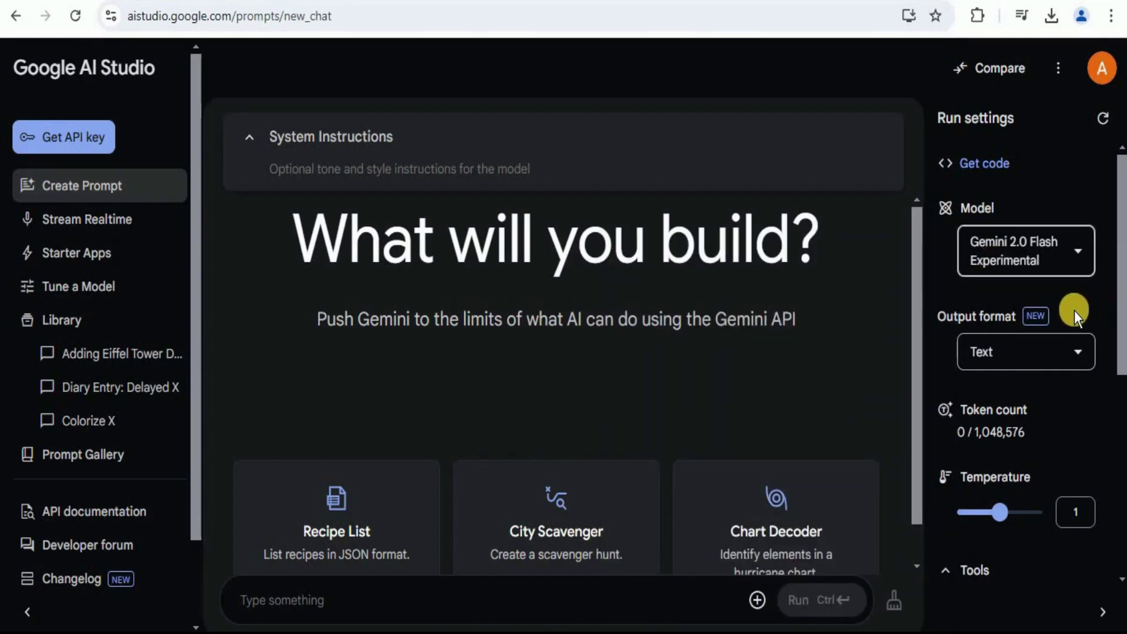
left_click(1053, 352)
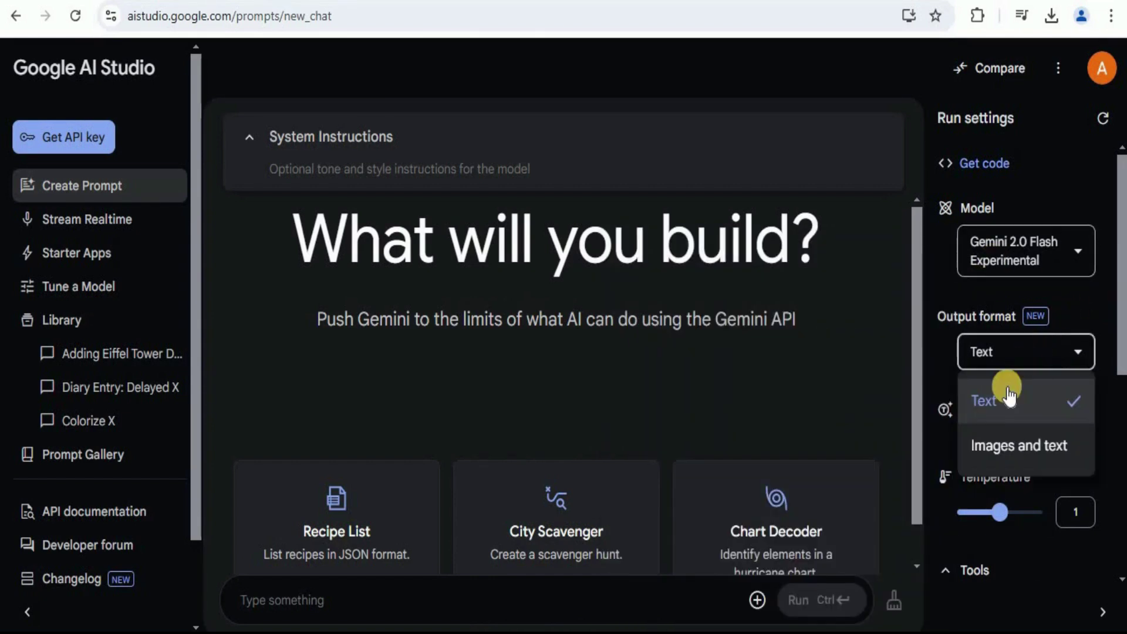
left_click(1010, 447)
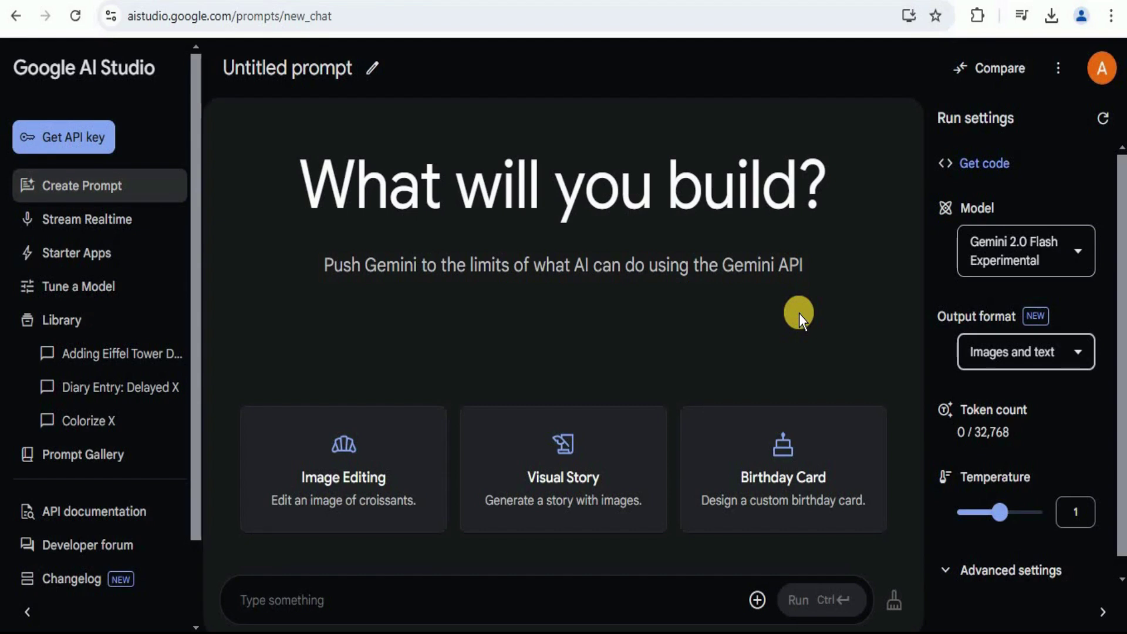
Step: Attach the photo of the woman working on a laptop and run the prompt "Make a front view of this image"
left_click(757, 599)
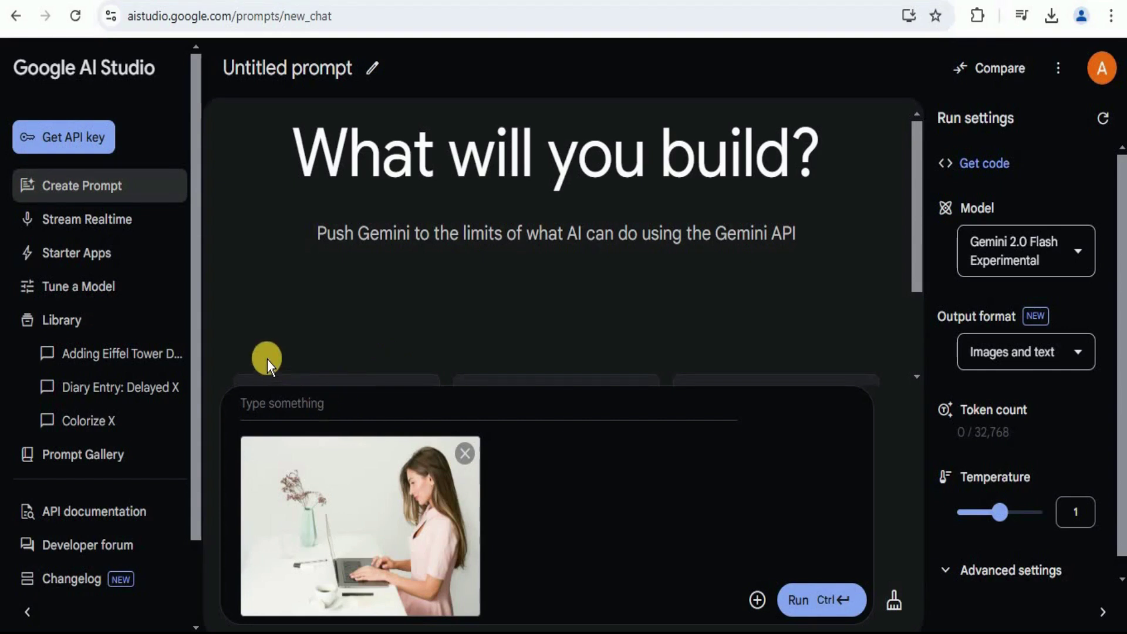
left_click(310, 401)
type("Make a front view of this image")
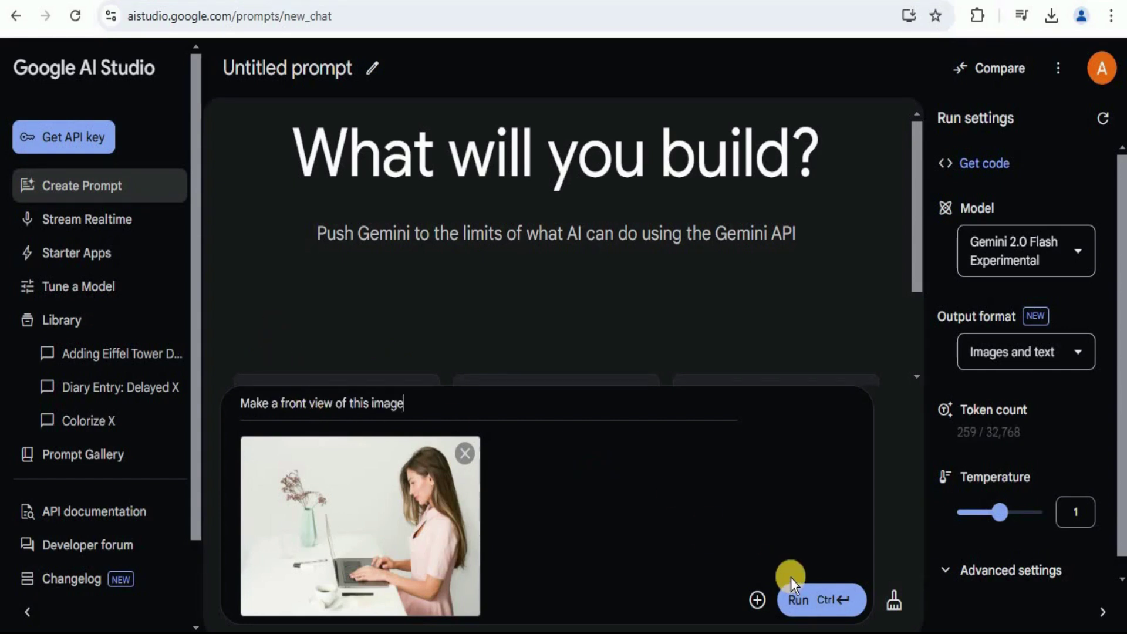
left_click(806, 596)
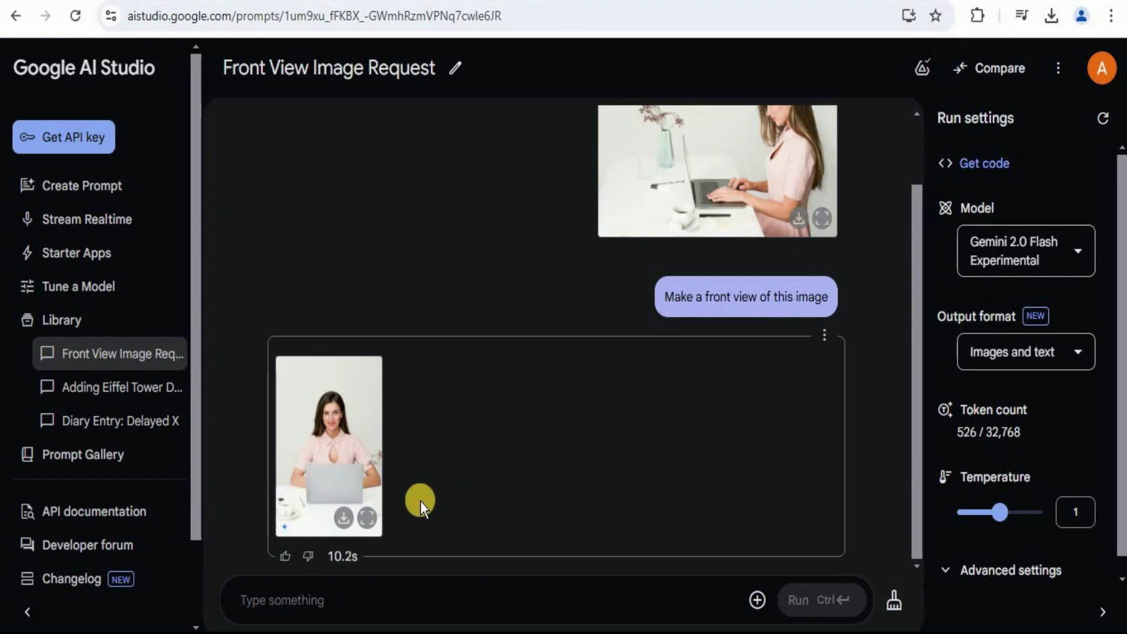
Step: Examine the generated front-view image of the woman in the enlarged preview and close it
scroll(384, 516, "up", 1)
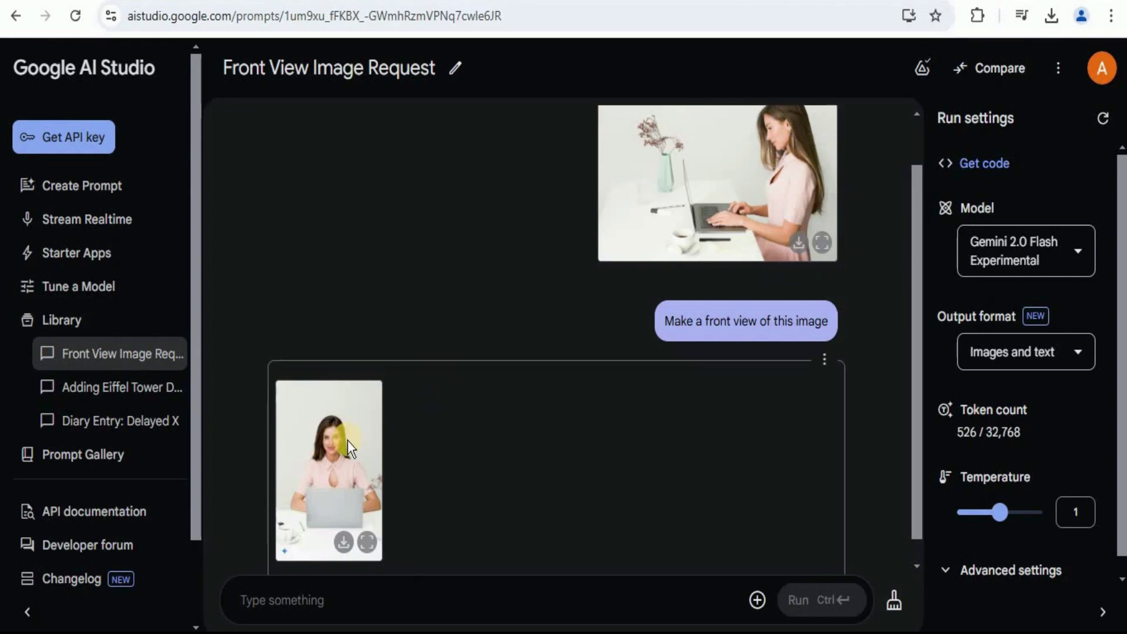
left_click(369, 546)
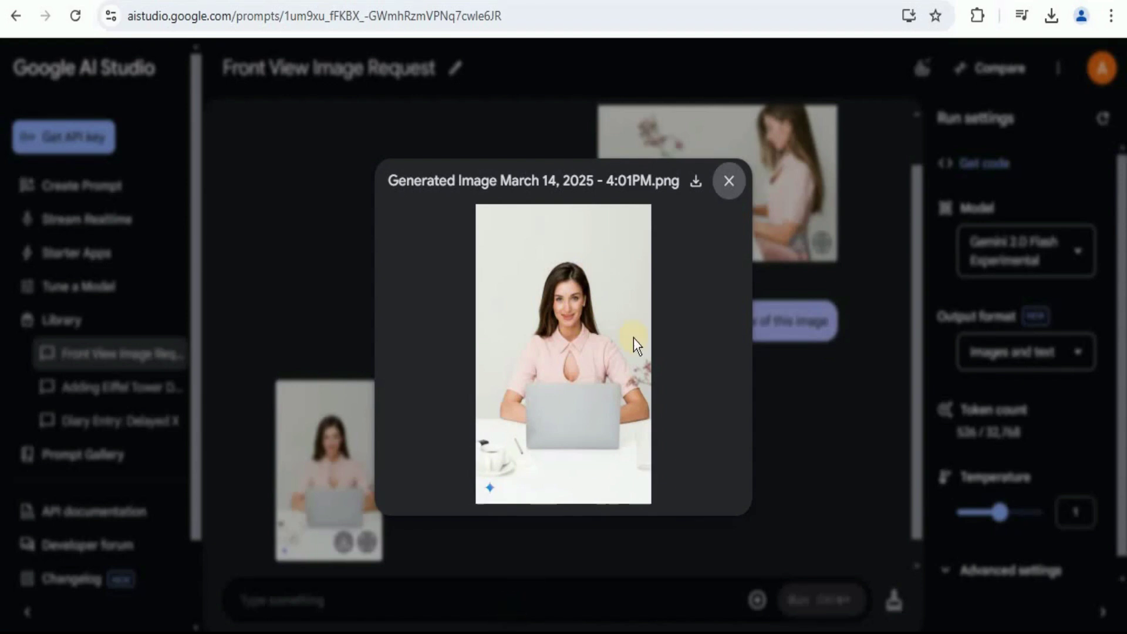
left_click(719, 182)
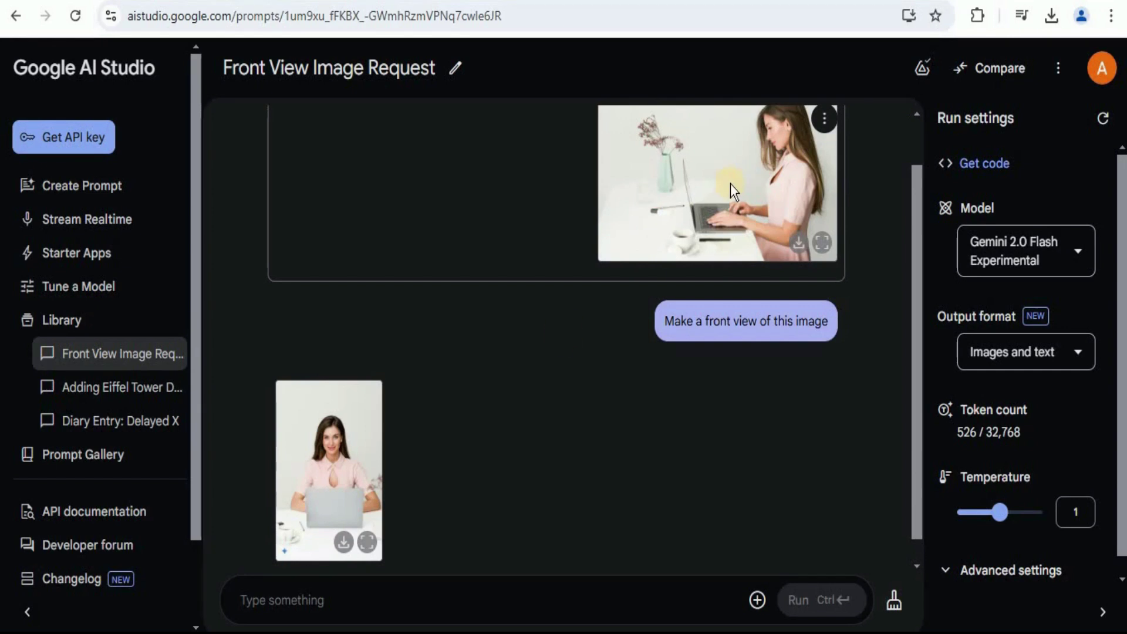
left_click(366, 541)
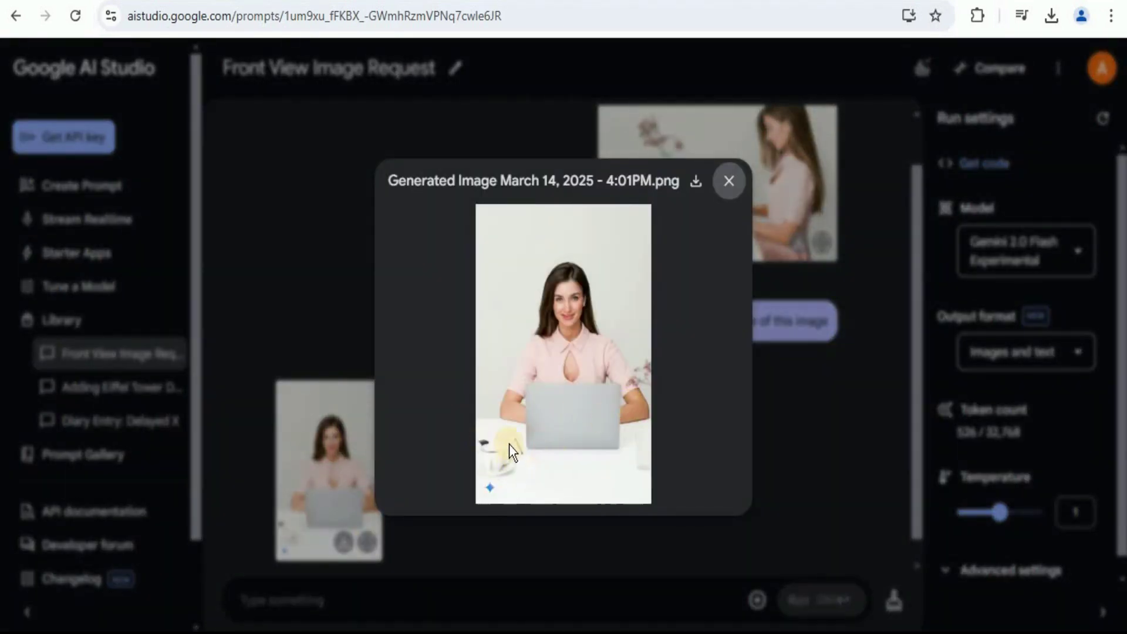
left_click(728, 182)
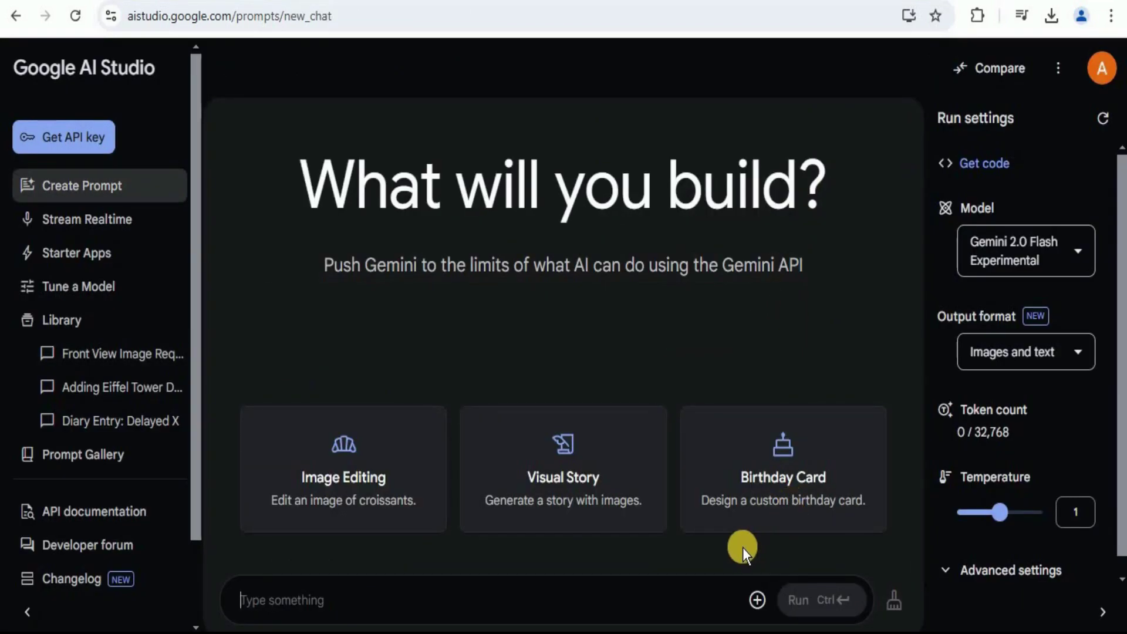
Step: Attach the photo of the woman at the Eiffel Tower and run the prompt "Remove people in the background"
left_click(757, 599)
left_click(813, 418)
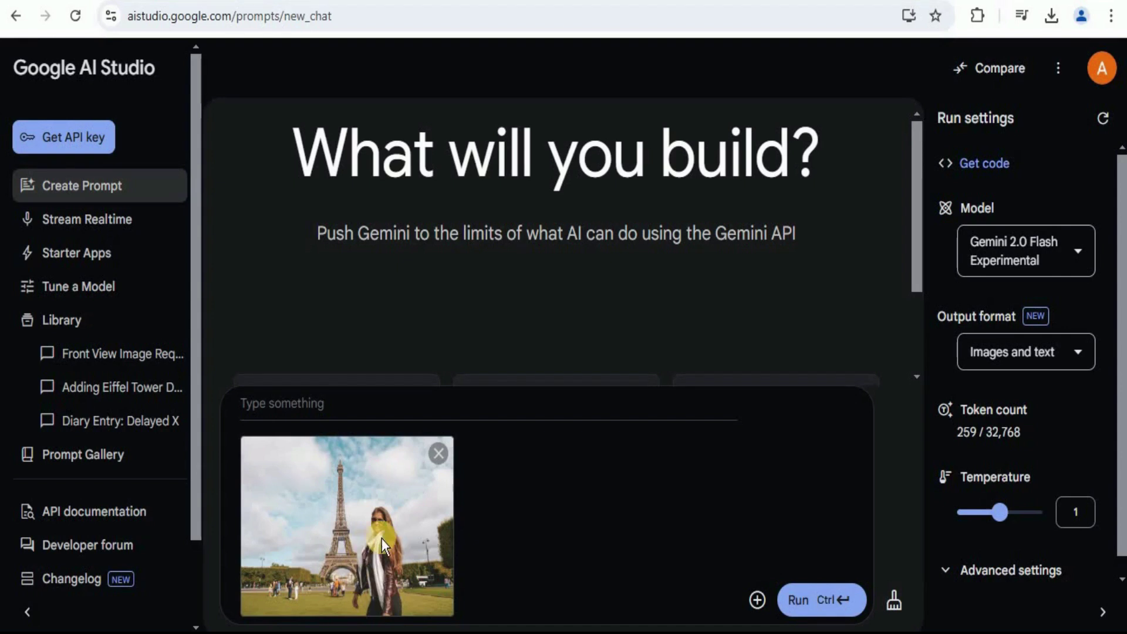
left_click(318, 407)
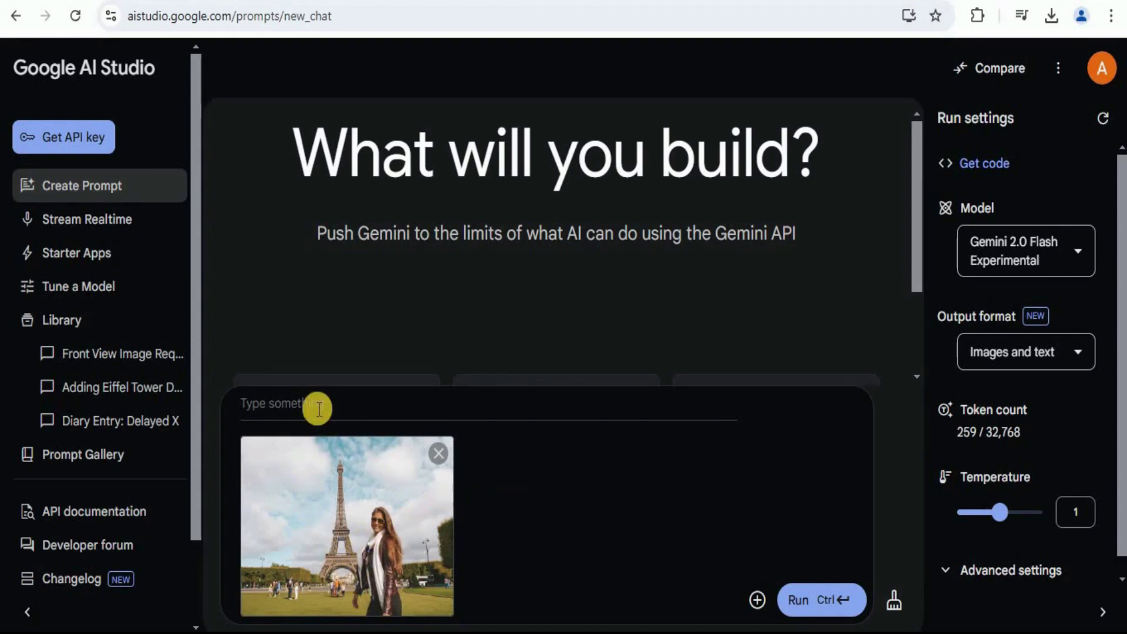
key("ctrl+v")
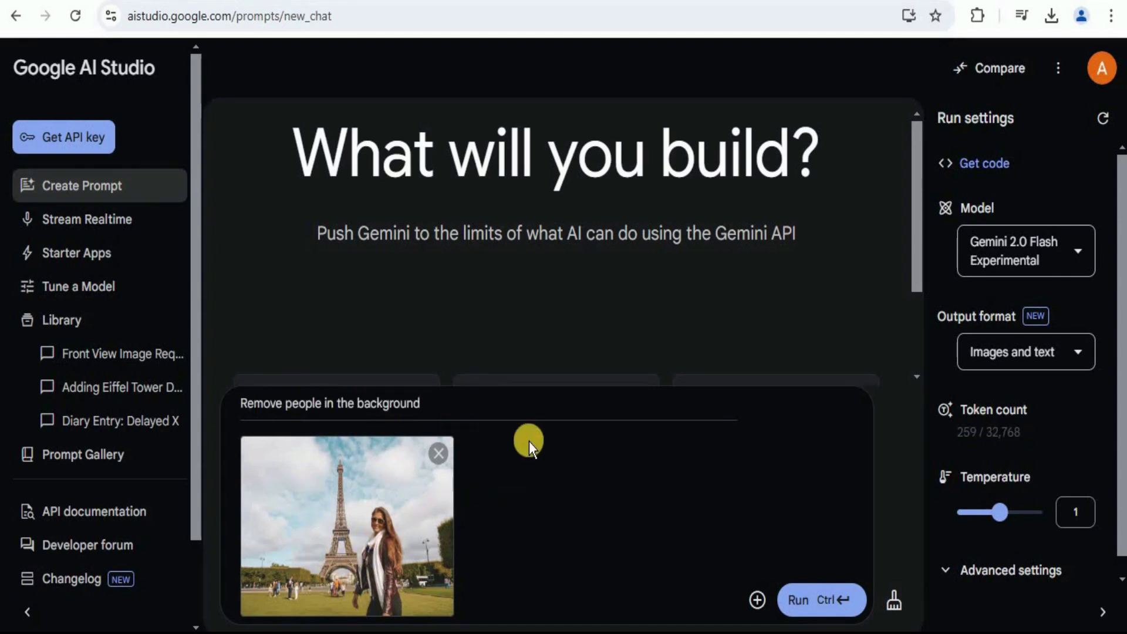
key("ctrl+Return")
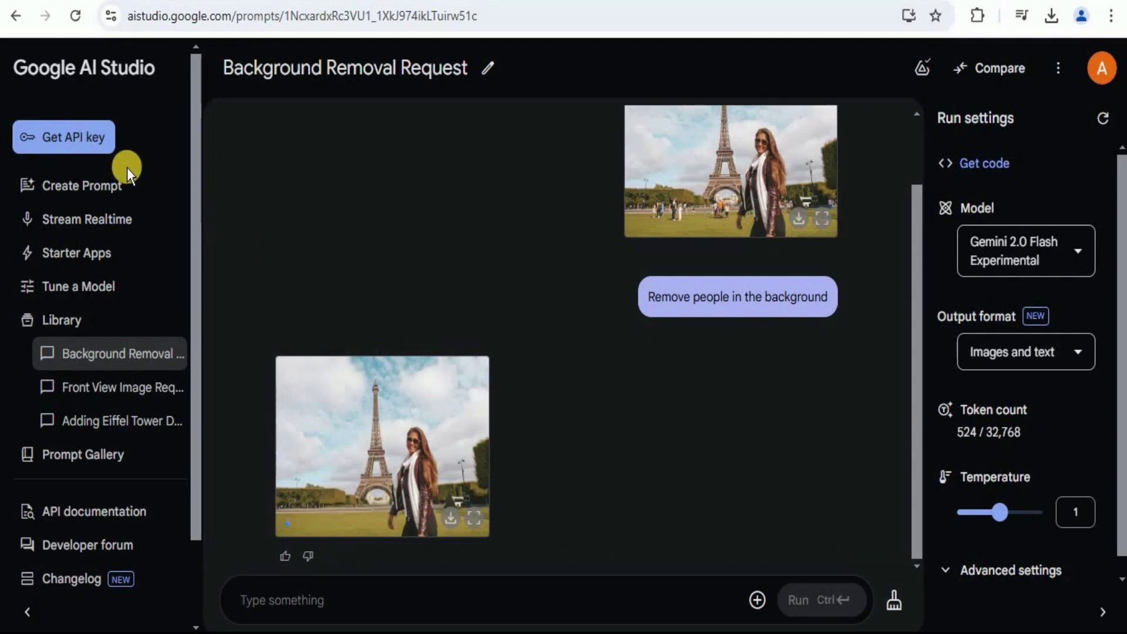
Step: Create a new prompt with the black-and-white lake pier photo, run "Colorize this photo", and check the result in the enlarged preview
left_click(76, 190)
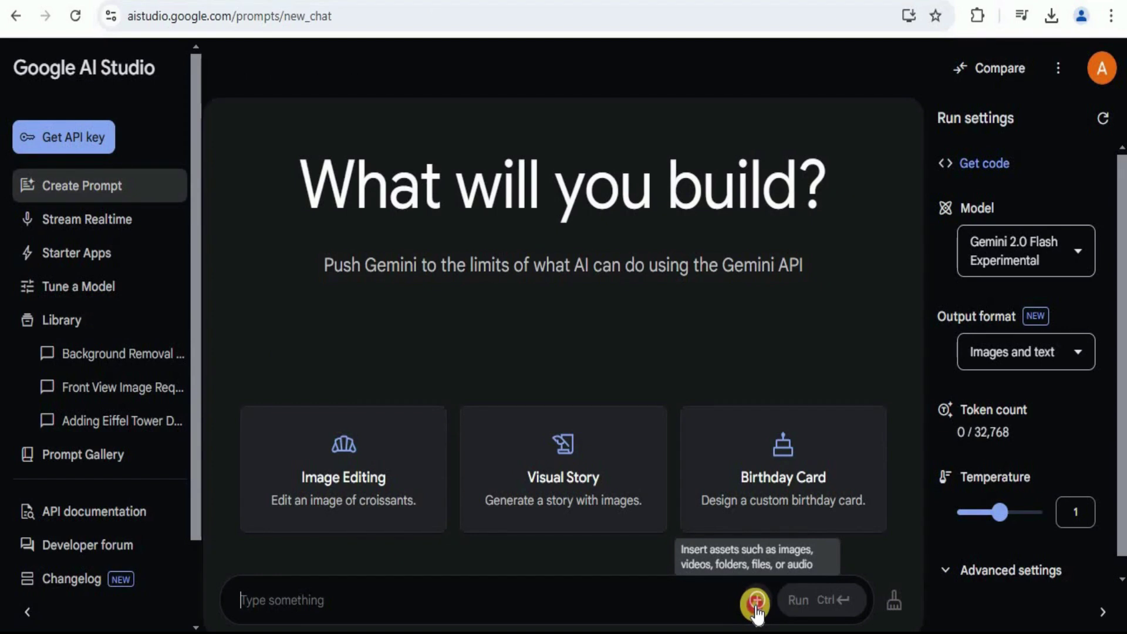
left_click(758, 610)
left_click(783, 418)
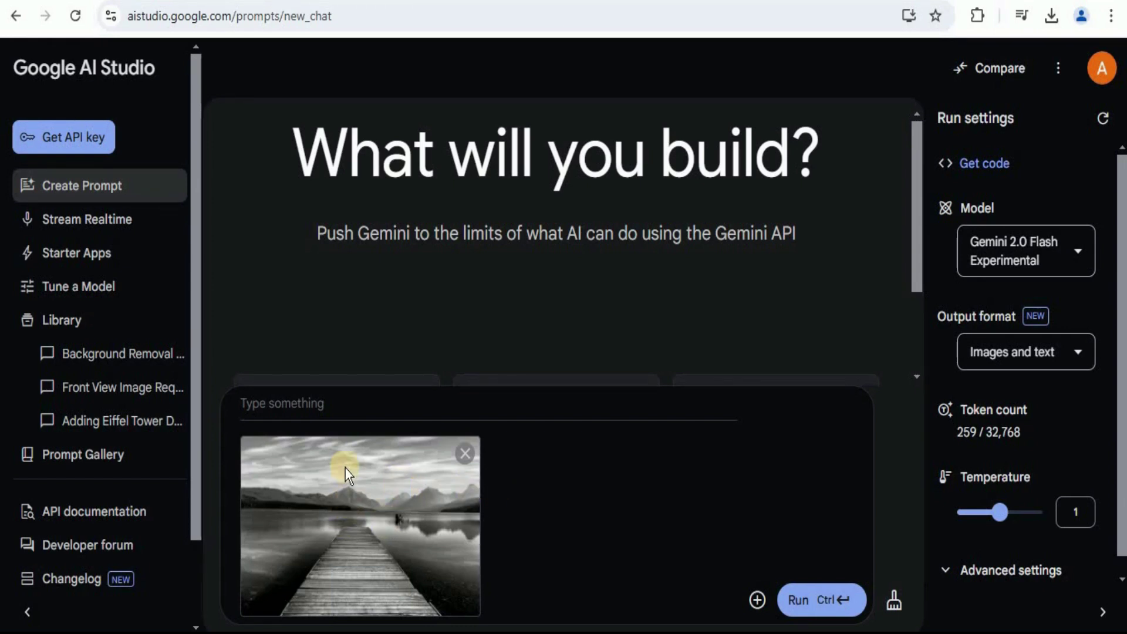
left_click(323, 405)
type("Colorize this photo")
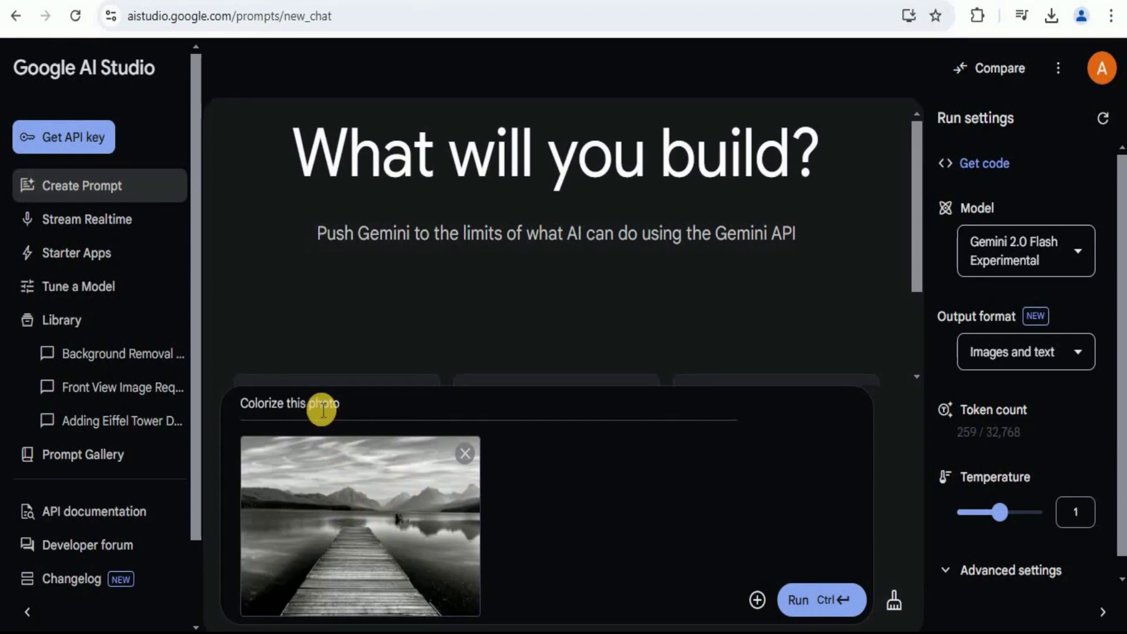
key("ctrl+Return")
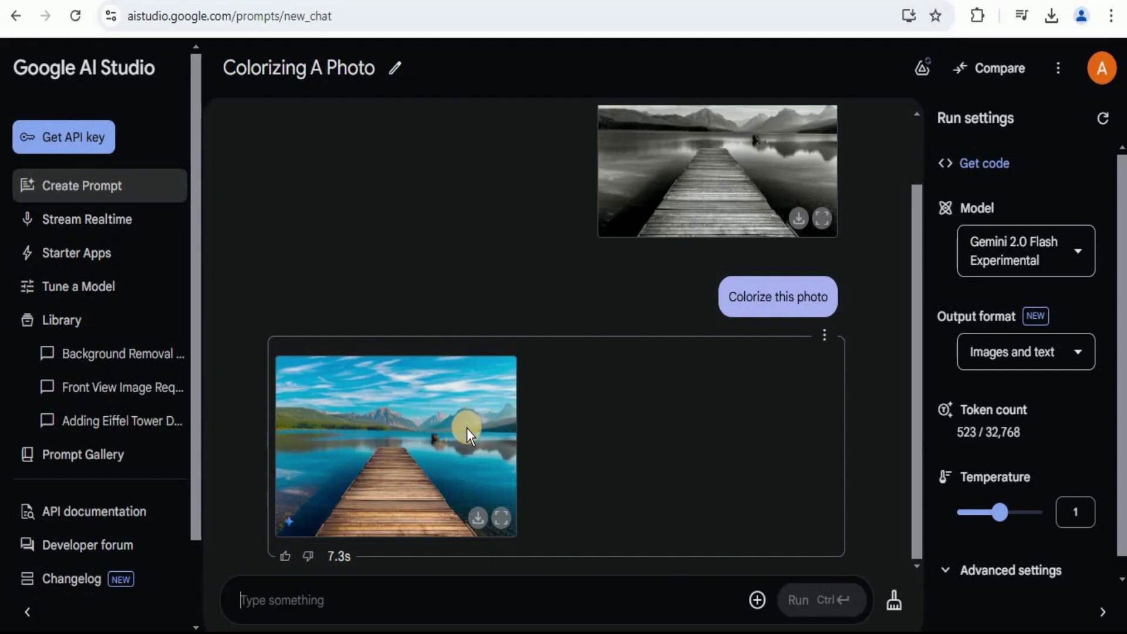
left_click(498, 519)
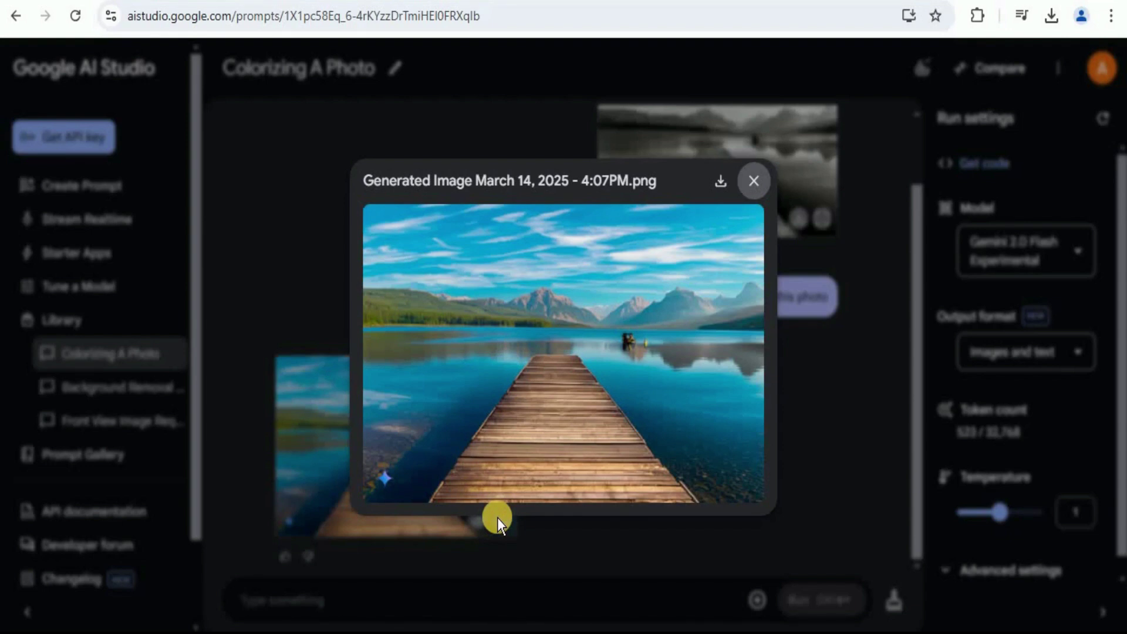
left_click(754, 181)
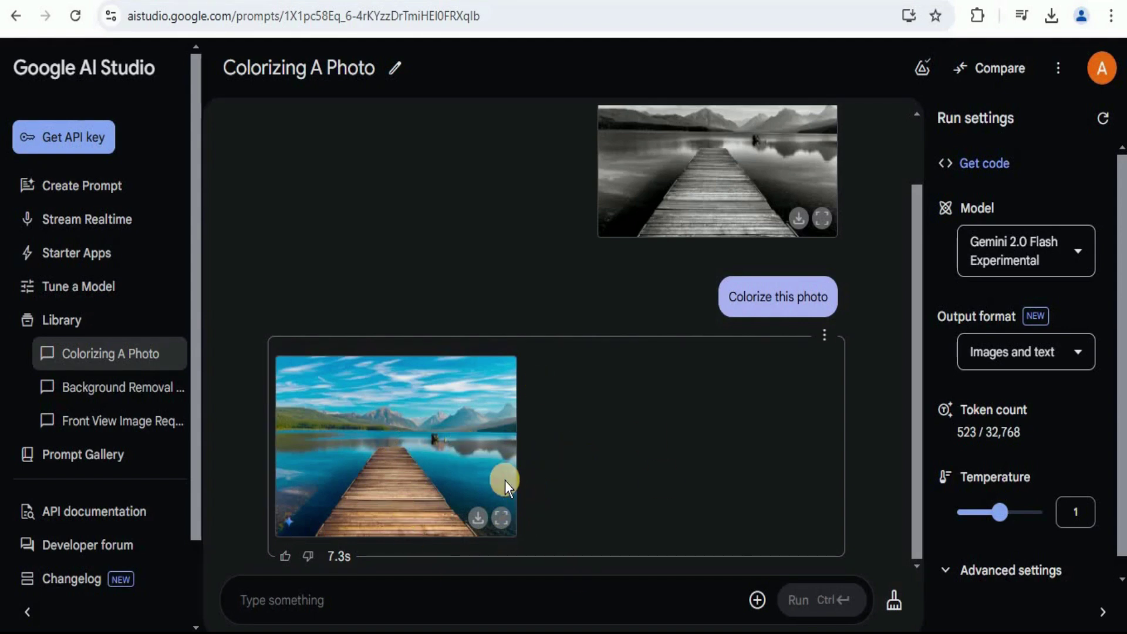
Step: Run the follow-up prompt "turn this into night time with milky way in the sky" on the colorized photo
left_click(376, 590)
type("turn this into night time with milky way in the sky")
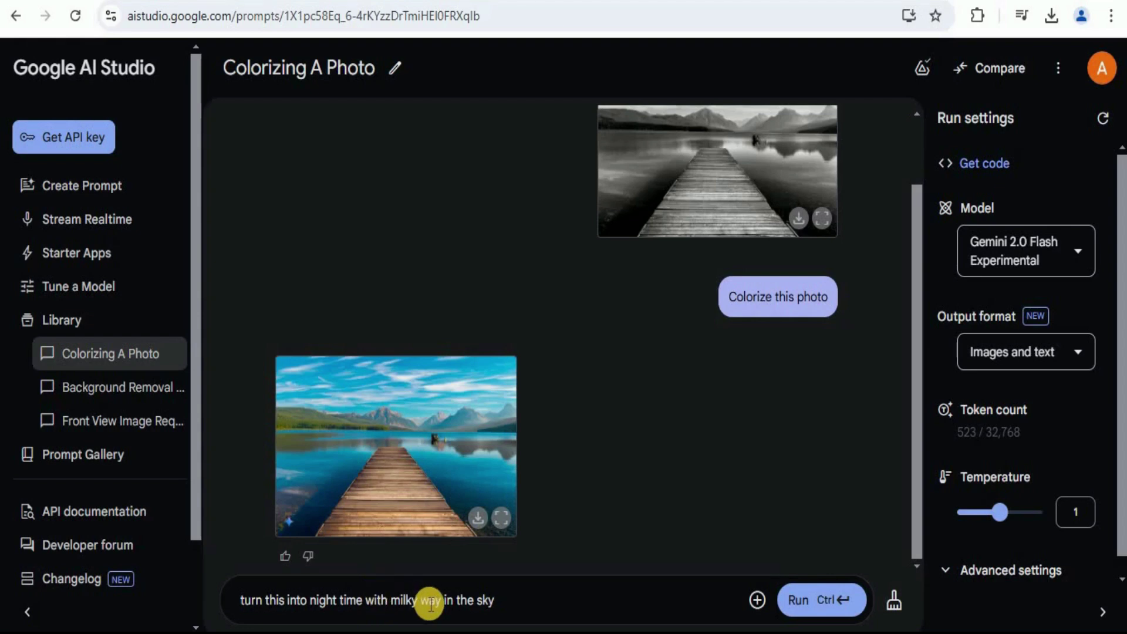
left_click(814, 598)
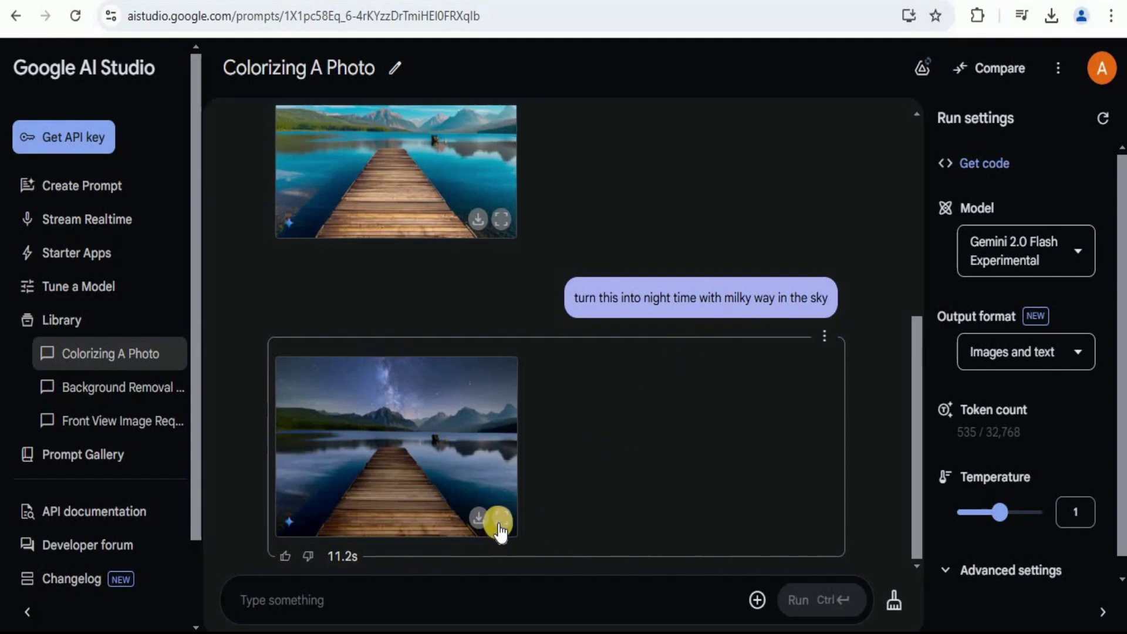
Step: View the generated night-time pier image enlarged, close the preview, and download the image
left_click(499, 523)
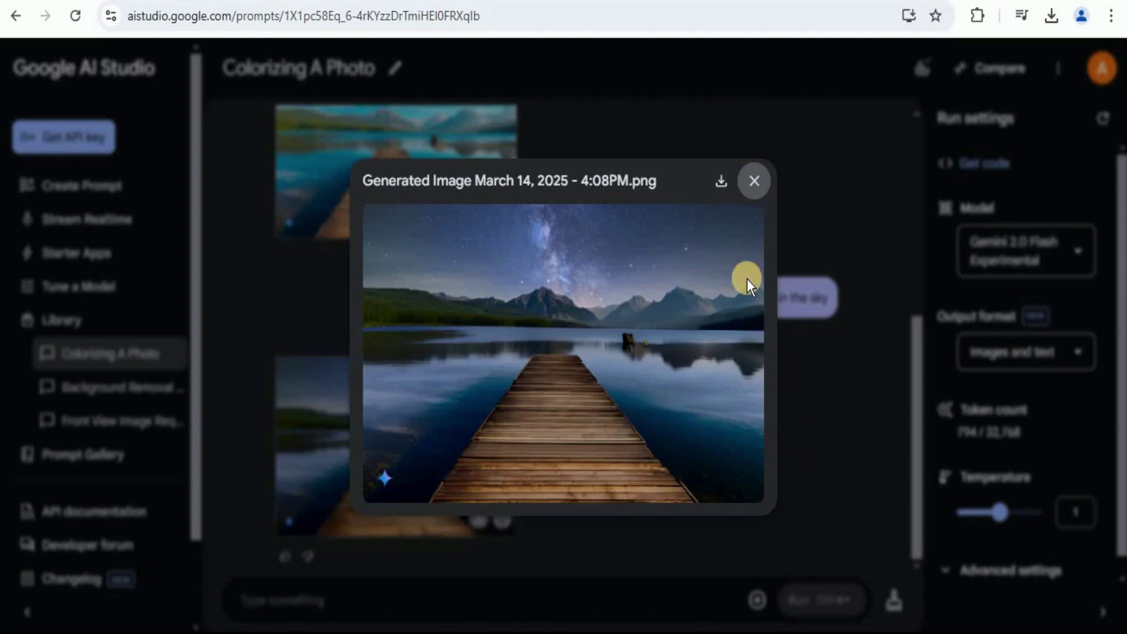
left_click(753, 182)
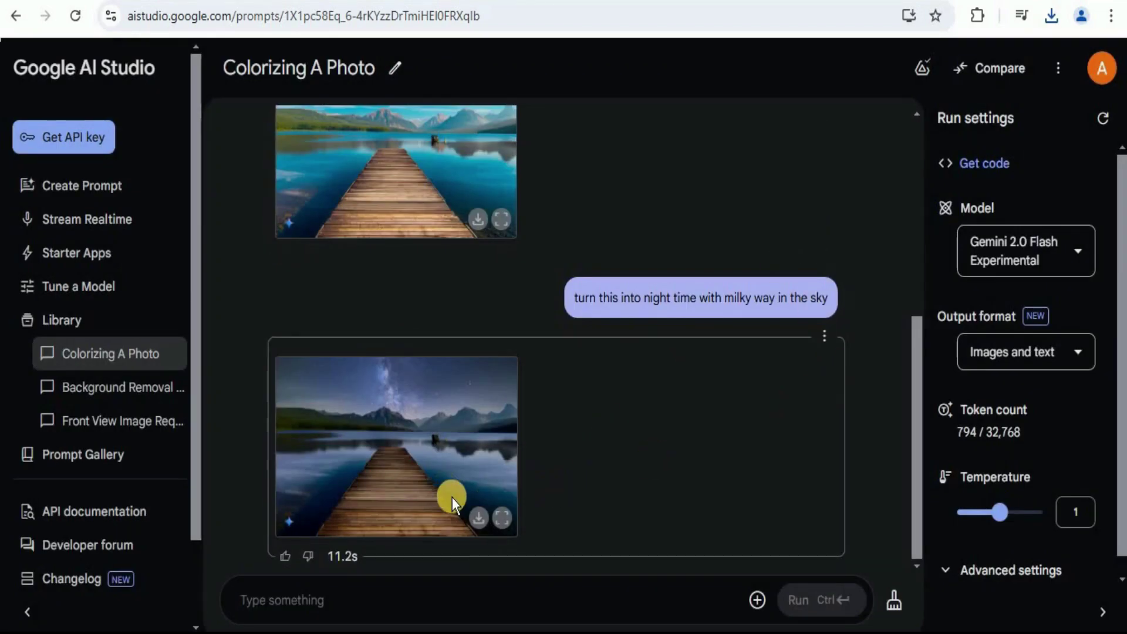
left_click(479, 523)
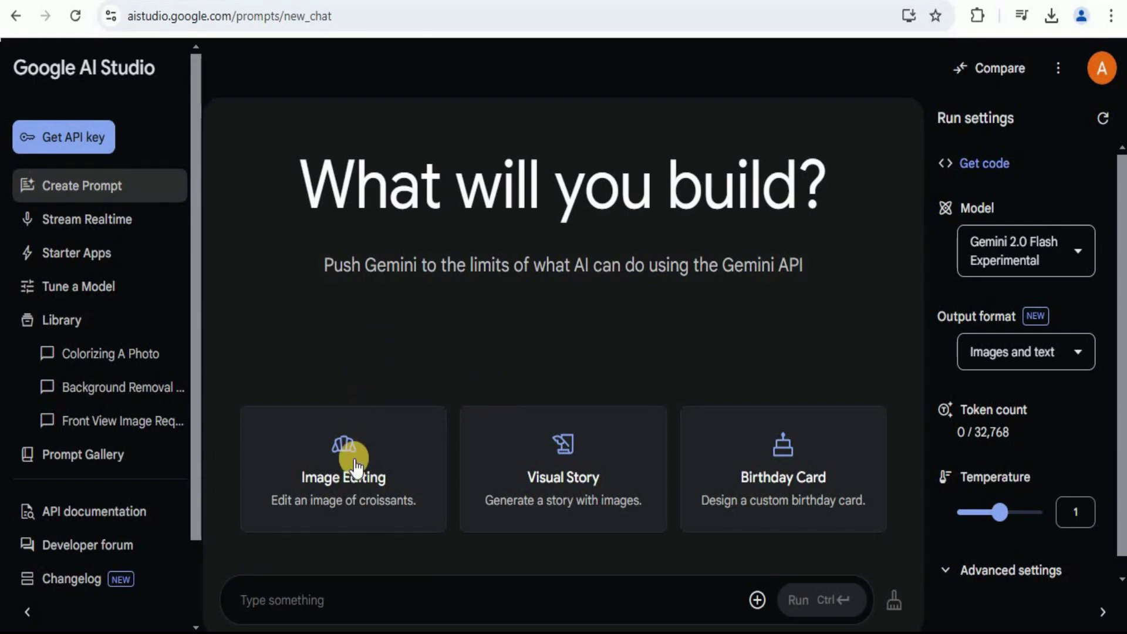
Step: Generate a realistic image of a brick wall with bold, colorful 'Stay Creative' graffiti, slightly wet ground reflecting neon colors, and a skateboard leaning against the wall
left_click(367, 596)
type("Generate realistic image of A brick wall with vibrant street art featuring the words 'Stay Creative' in bold, colorful graffiti. The ground is slightly wet, reflecting the neon colors. A skateboard leans against the wall.")
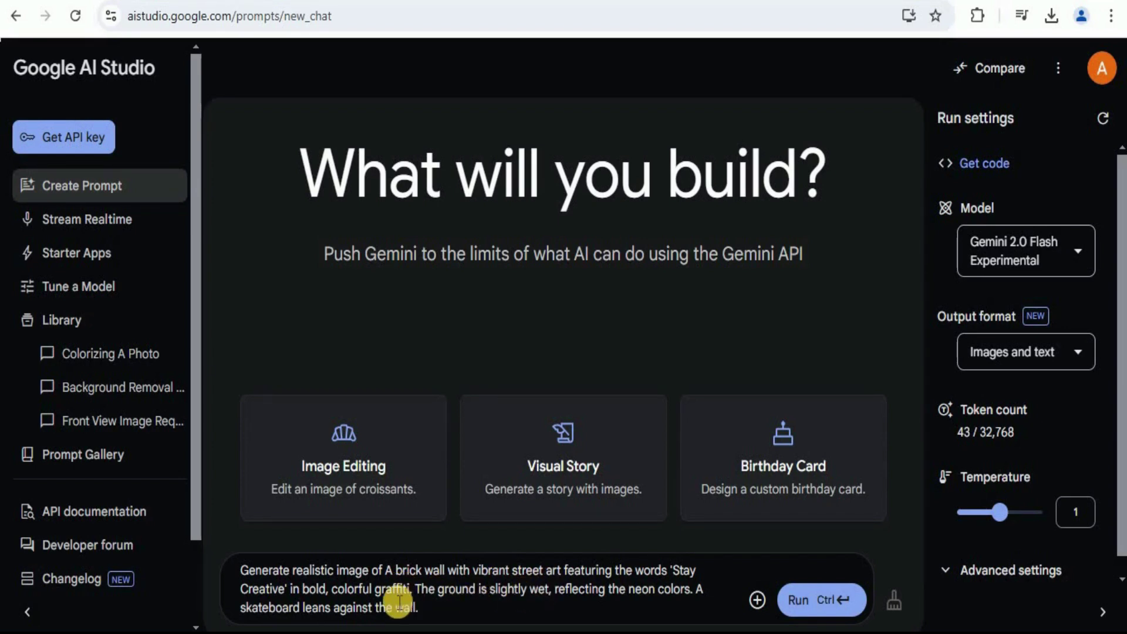
key("ctrl+Return")
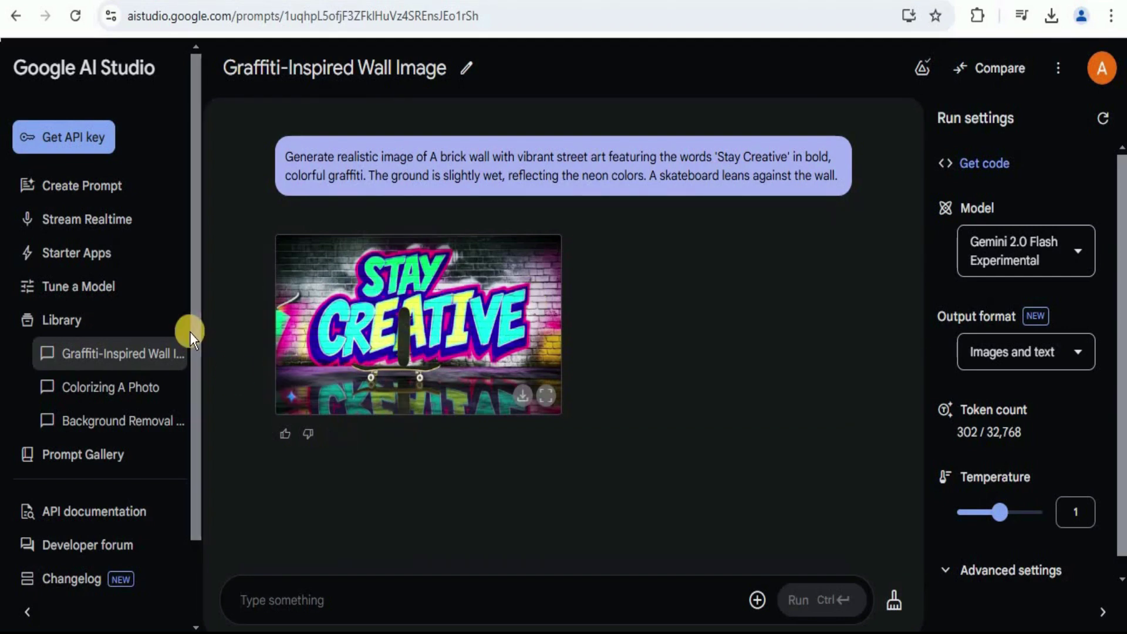
Step: In a new prompt, generate a realistic photo of a diary front cover on a table with text ہمیشہ دیر کر دیتا ہوں میں and enlarge it
left_click(91, 189)
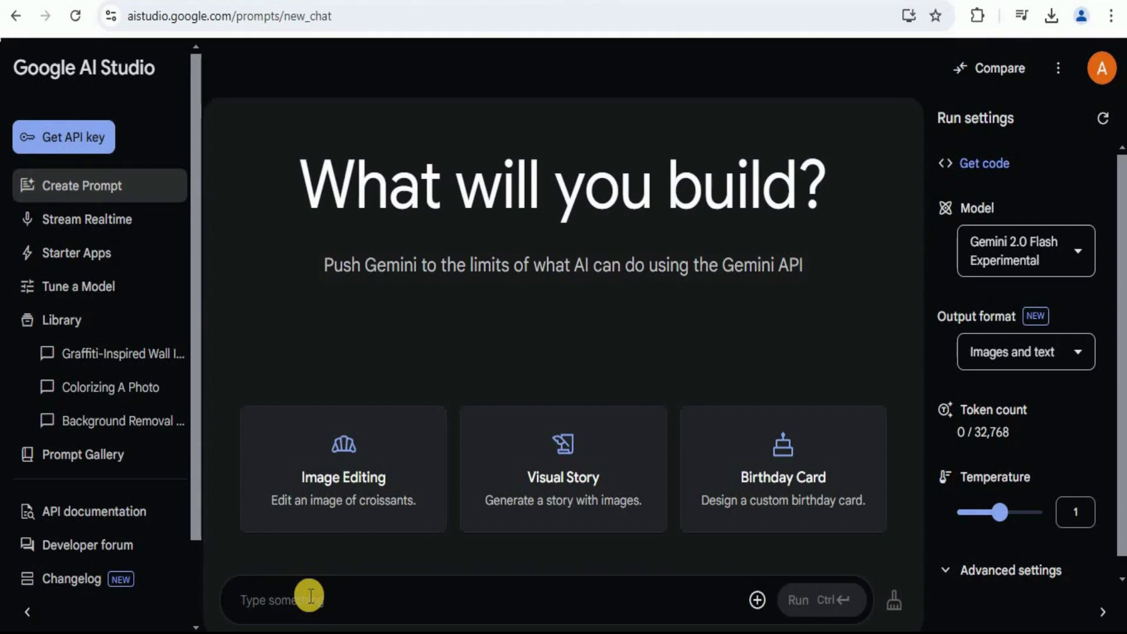
type("Make a realistic photo of a diary front cover placed on a table with the text: ہمیشہ دیر کر دیتا ہوں میں")
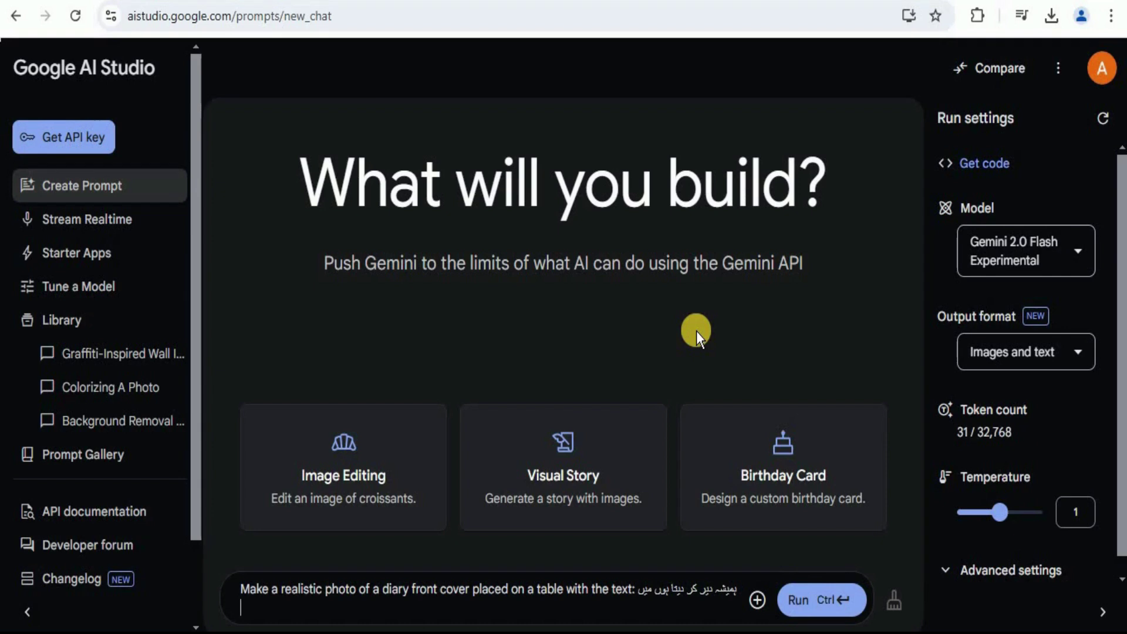
key("ctrl+Return")
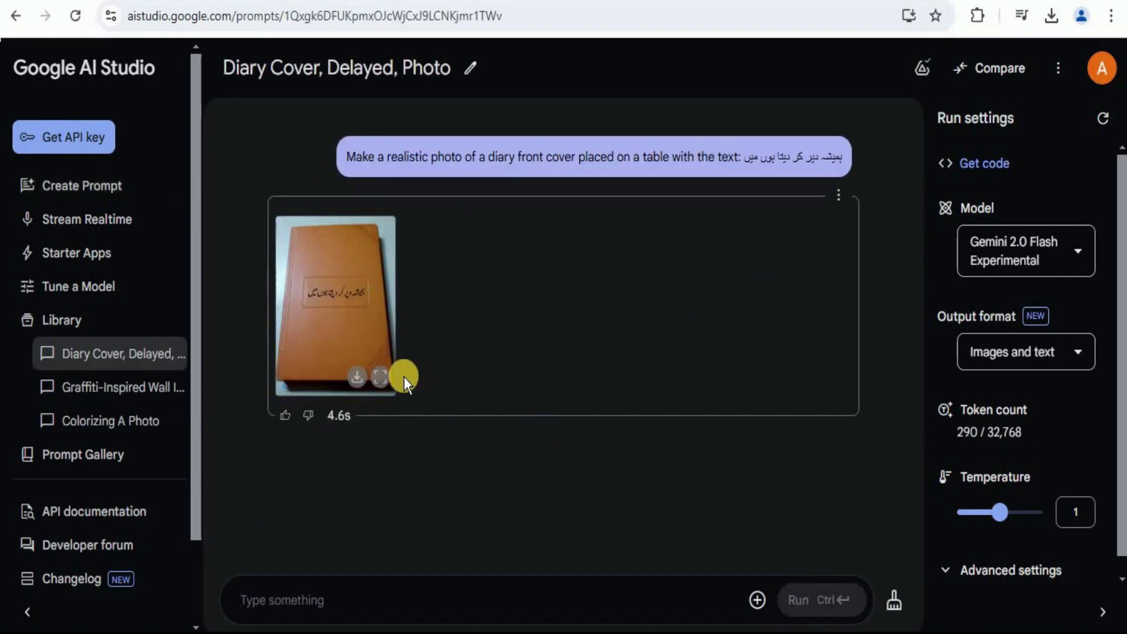
left_click(382, 379)
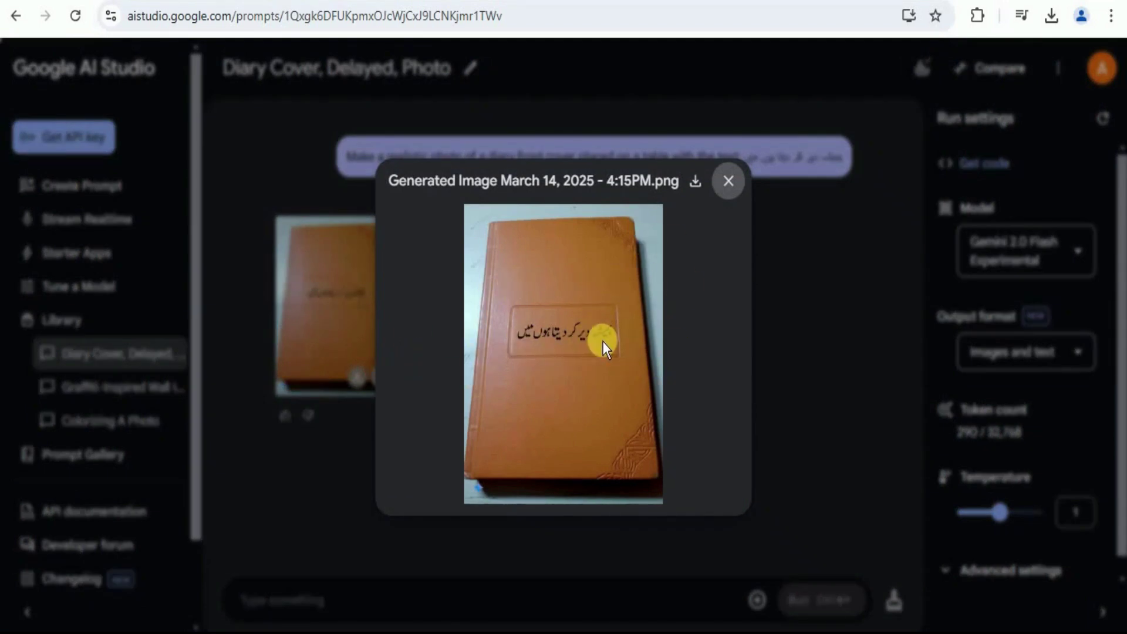
Step: In a new prompt, generate a first birthday party invitation card with the child's name, Jan 16,2026, venue ABC Lawn and "You are invited!", and view it enlarged
left_click(727, 182)
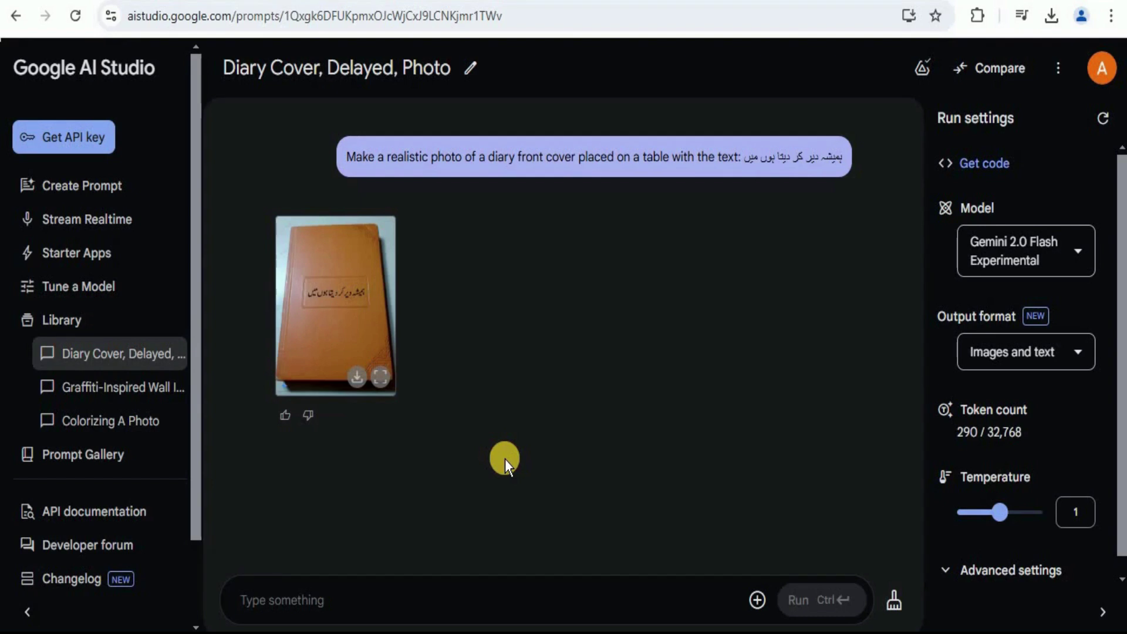
left_click(112, 187)
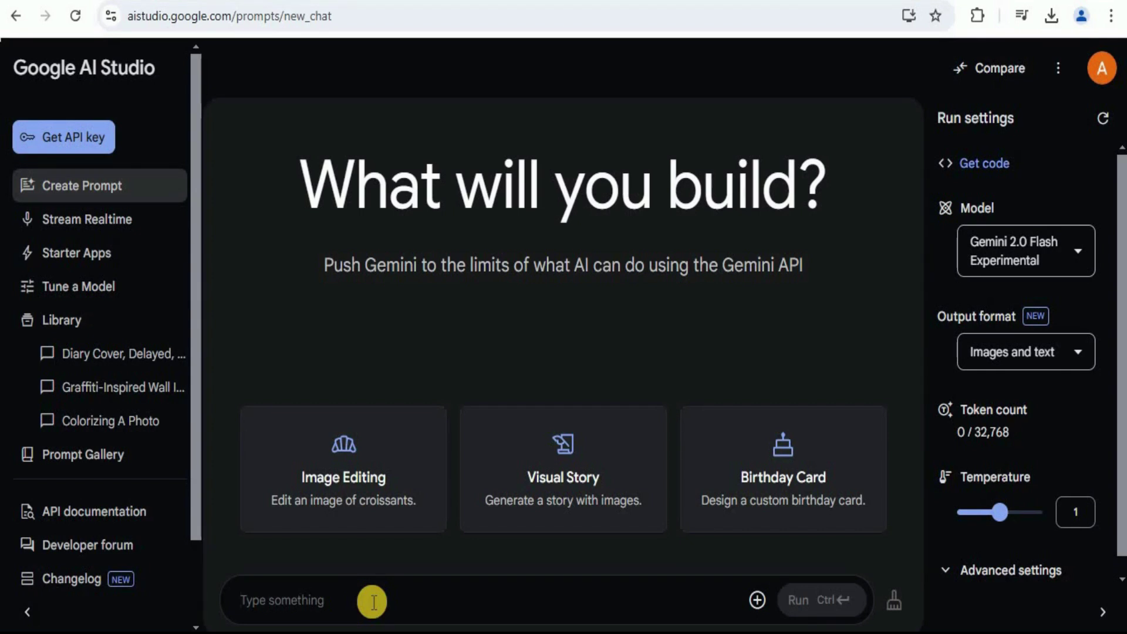
left_click(372, 601)
type("Make an invitation card design for first birthday party of Mary, Jan 16,2026, venue: ABC Lawn. You are invited!")
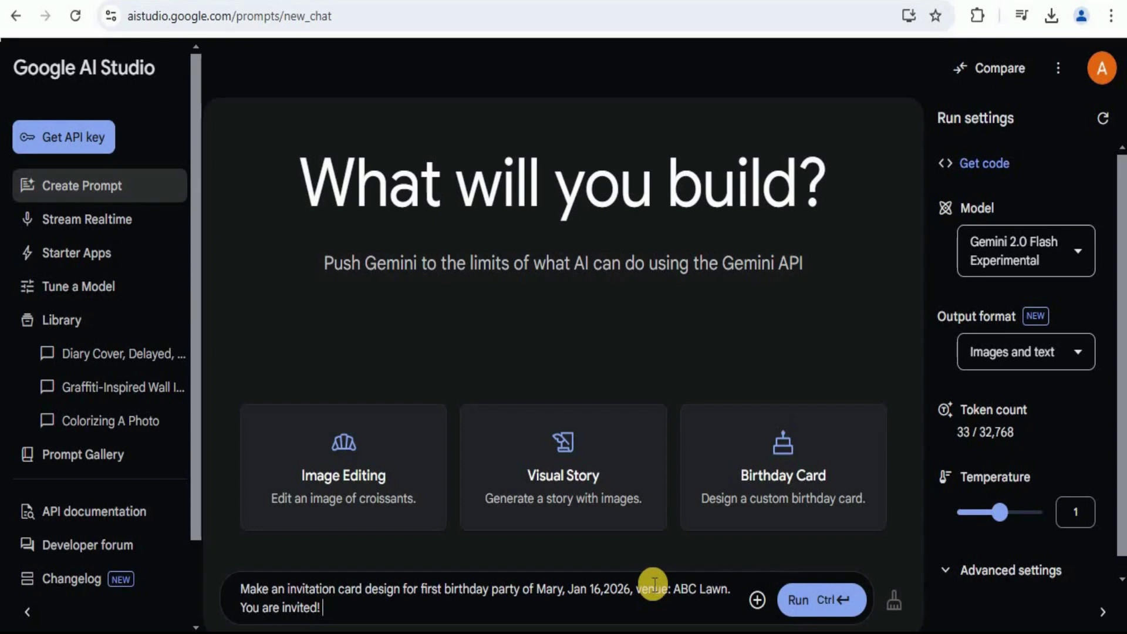
key("ctrl+Return")
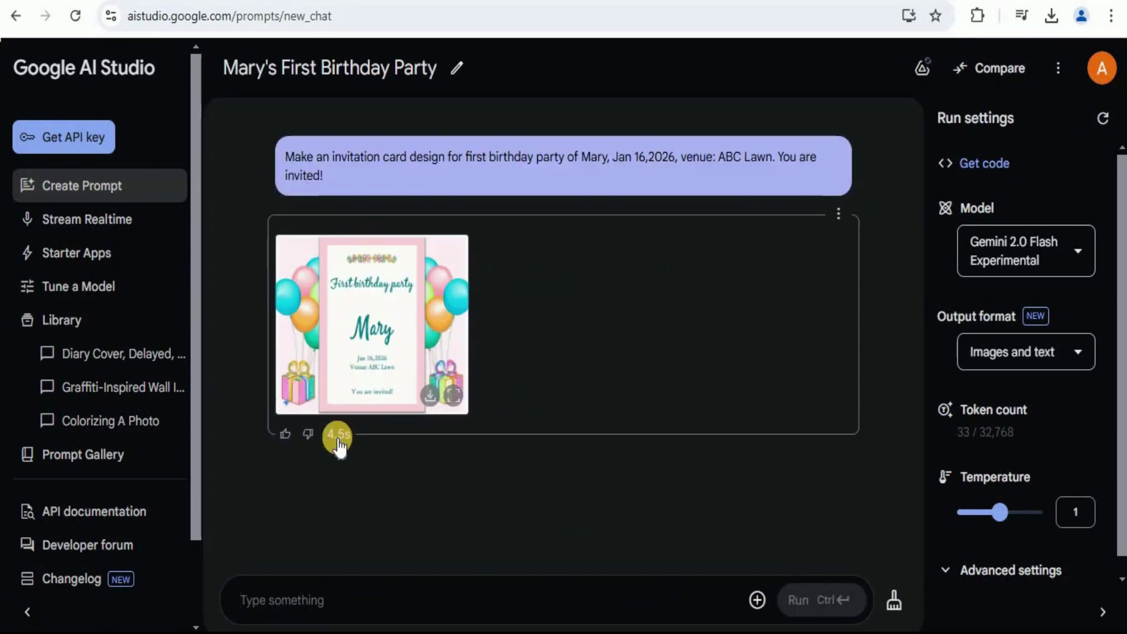
left_click(458, 400)
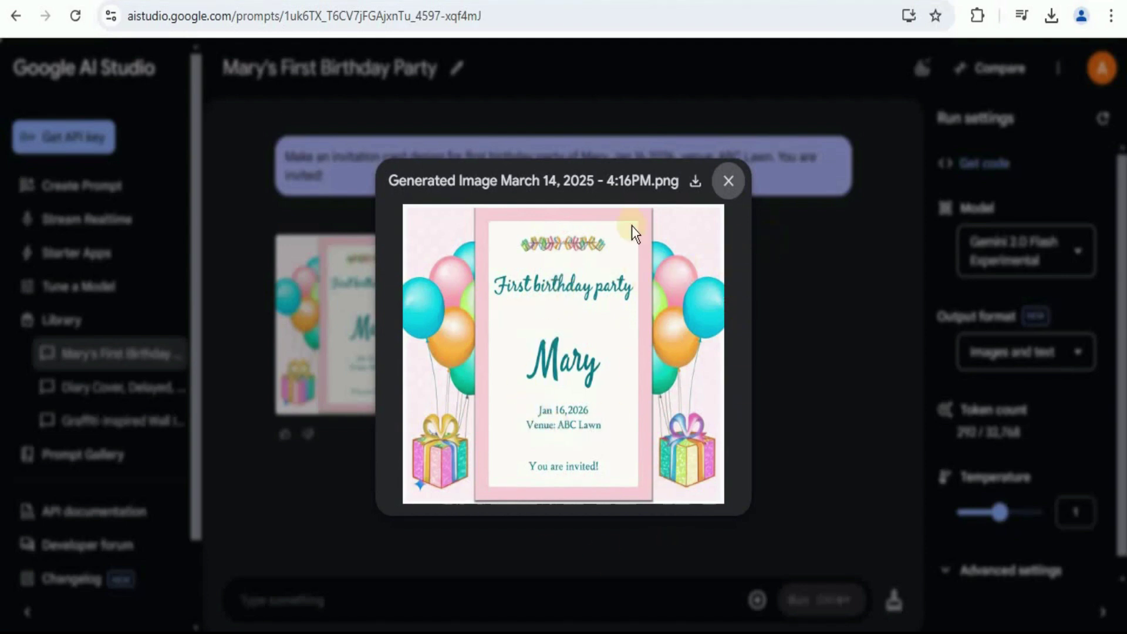
left_click(729, 181)
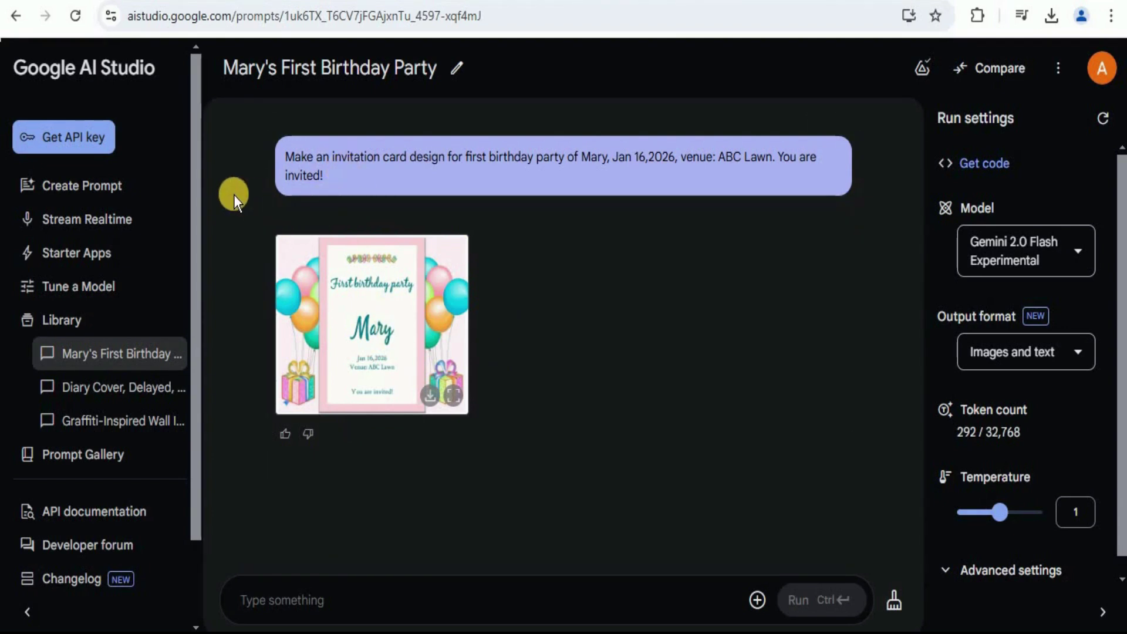
Step: In a new prompt, generate a Disney princess birthday card with a large greeting running from "Happy Birthday!" to "Cheers to you!", and view it enlarged
left_click(86, 183)
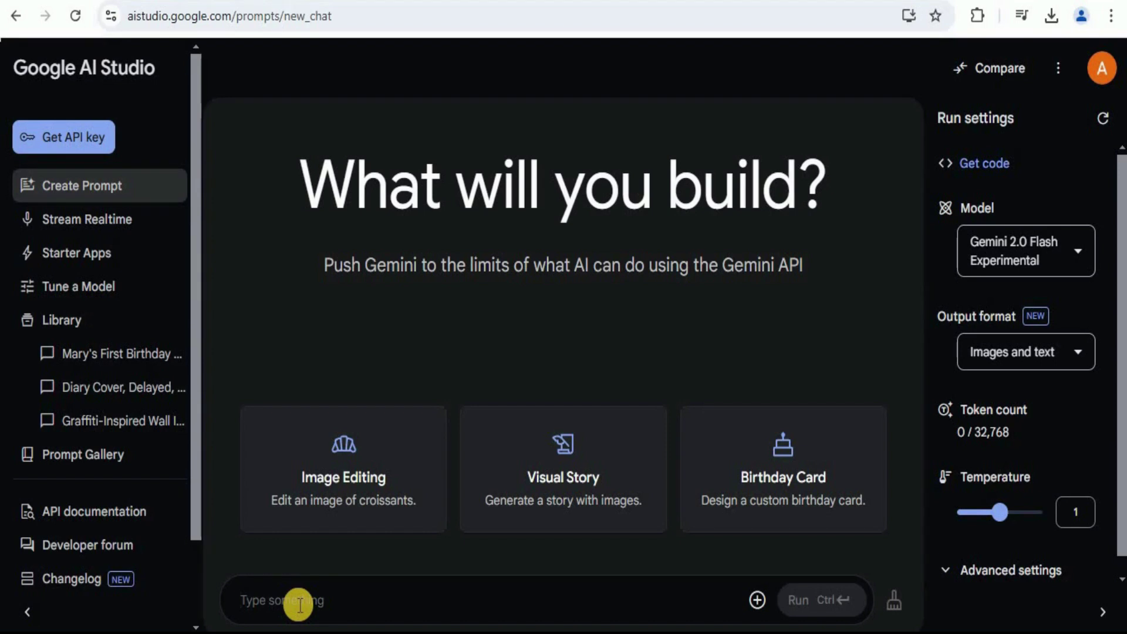
type("Generate a design for a birthday card with beautiful disney princesses. The text should be large and say: \"Happy Birthday! Wishing you a day filled with joy, laughter, and all your favorite things. May this next year be your best one yet, bringing you exciting adventures and wonderful memories. Cheers to you!\"")
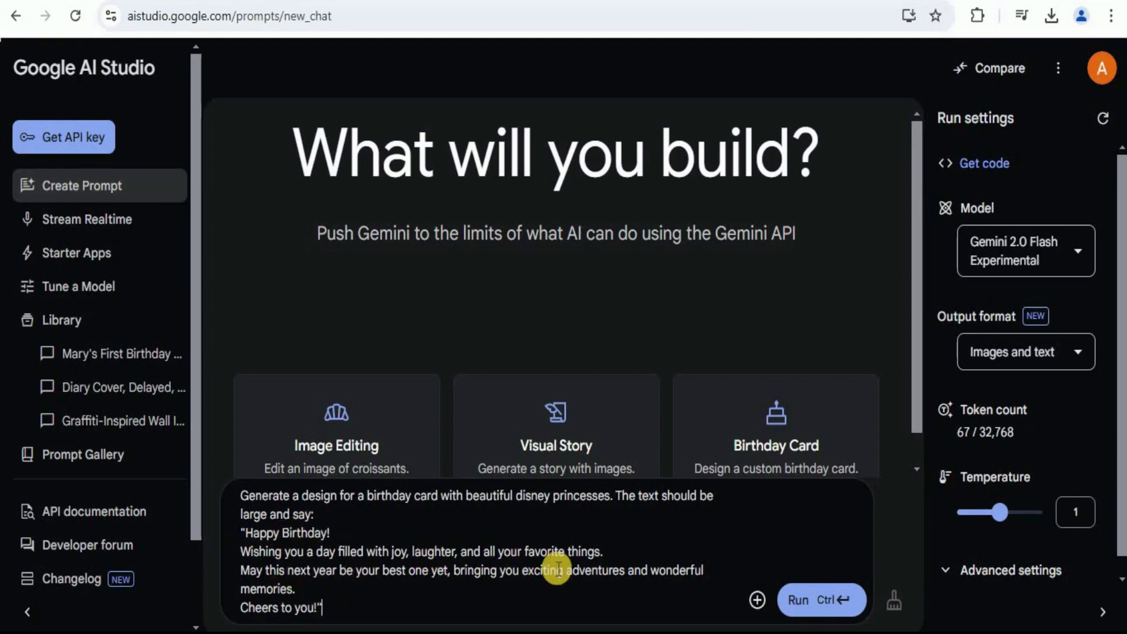
key("ctrl+Return")
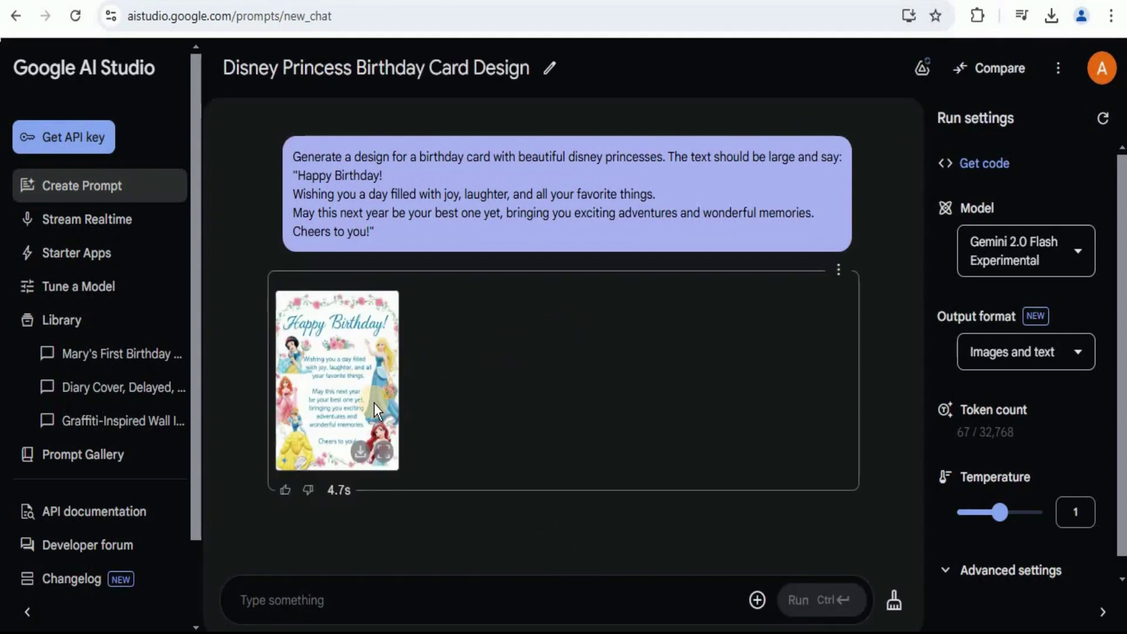
left_click(386, 451)
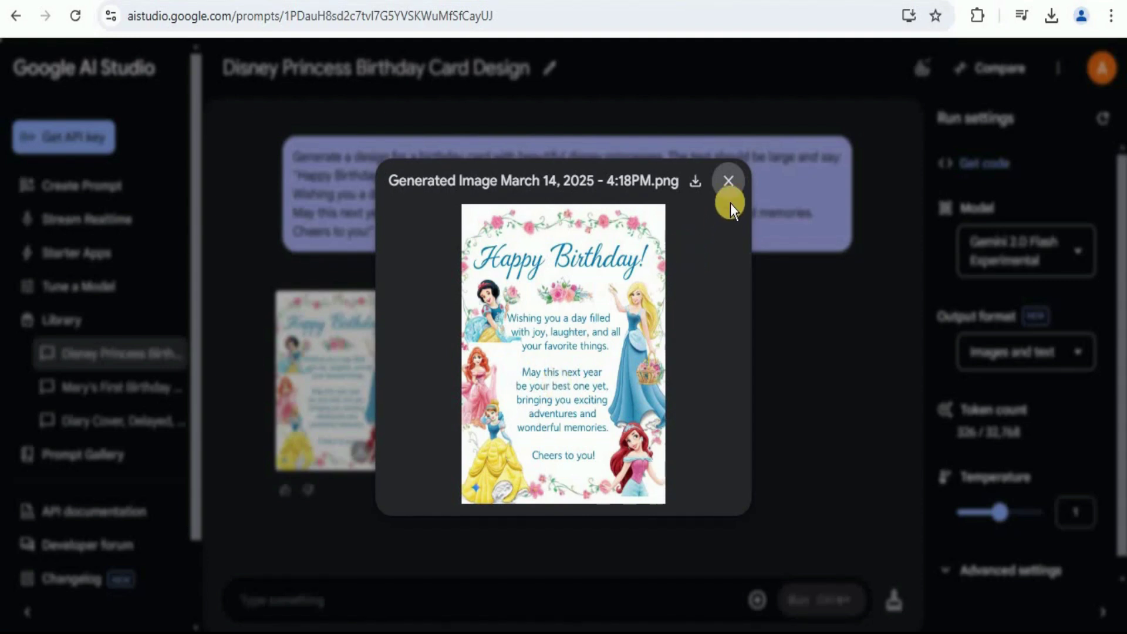
left_click(728, 181)
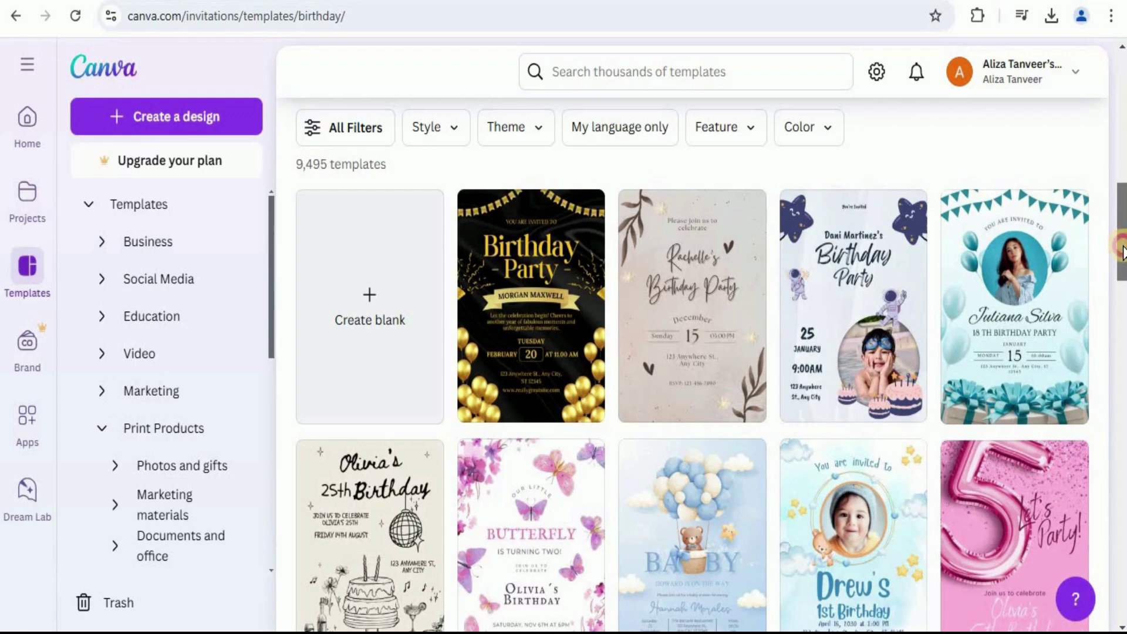
Step: In a new prompt with a birthday invitation image attached, replace the name, change the date to Jan 16 and venue to "ABC Cafe", and view the result enlarged
mouse_move(1122, 252)
left_mouse_down()
mouse_move(1122, 431)
mouse_move(1114, 235)
left_mouse_up()
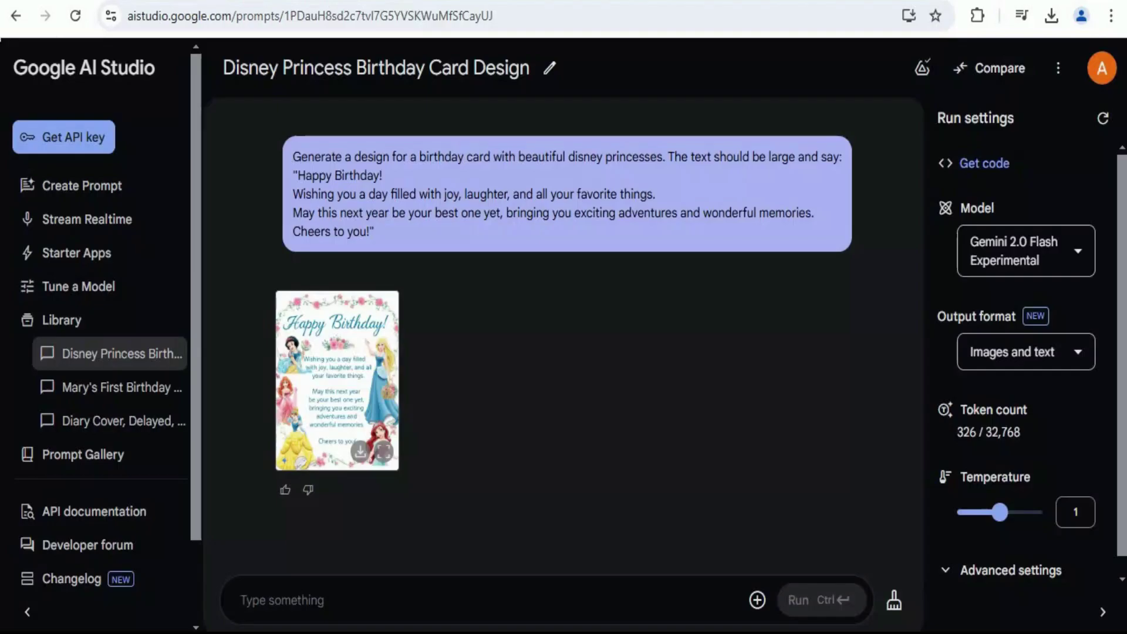
left_click(95, 189)
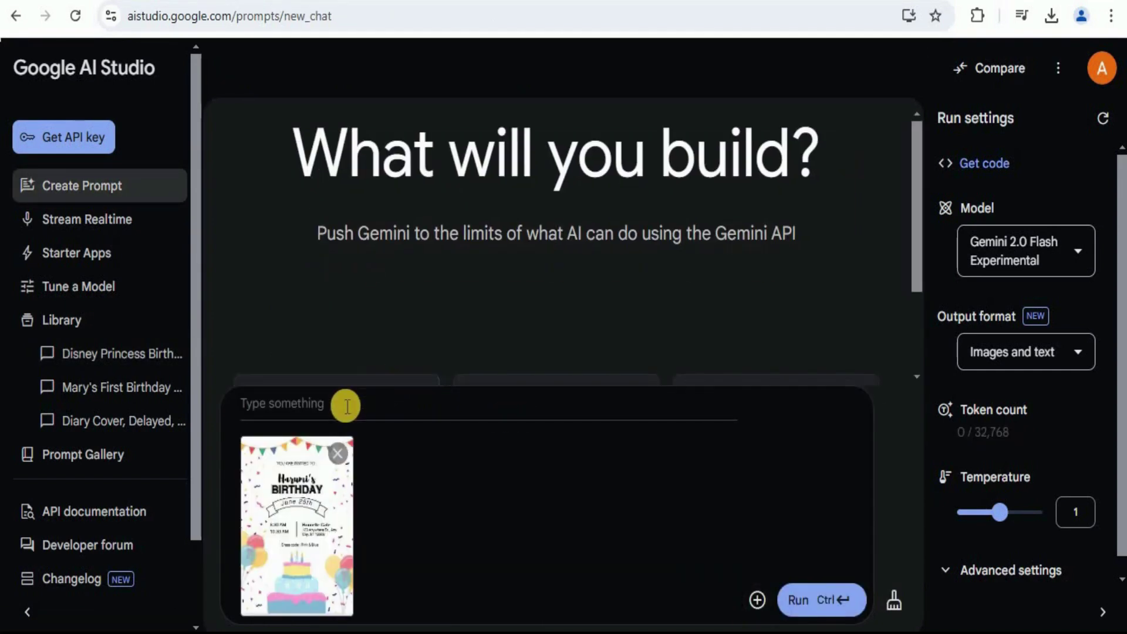
type("In this card design replace \"Haruri's\" with \"Mary's\" and change date to Jan 16 and venue to \"ABC Cafe\"")
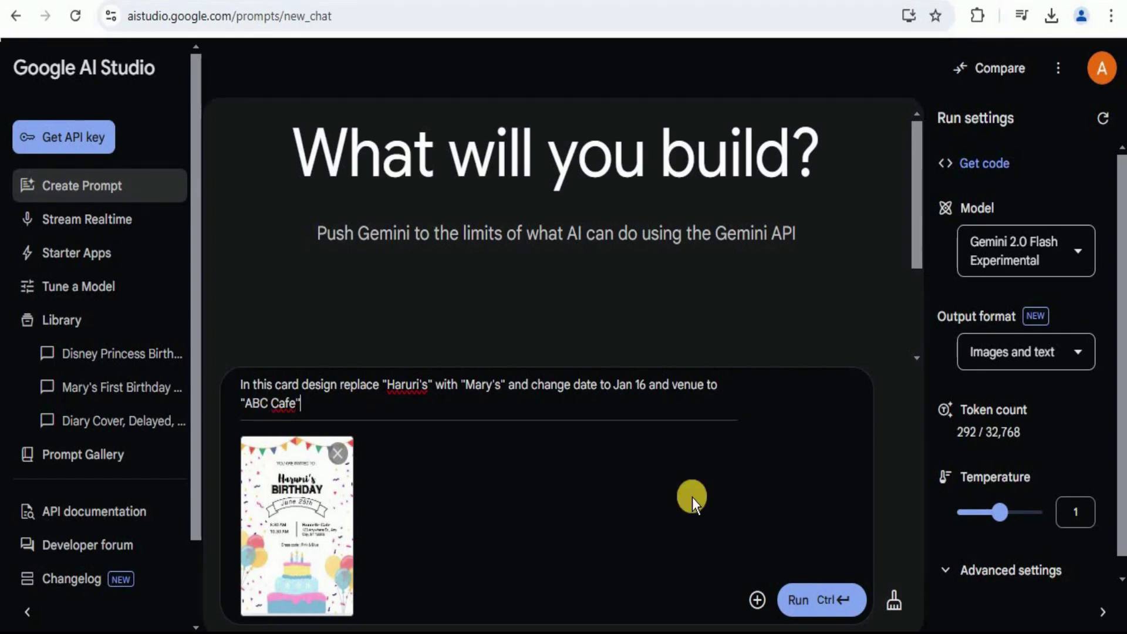
key("ctrl+Return")
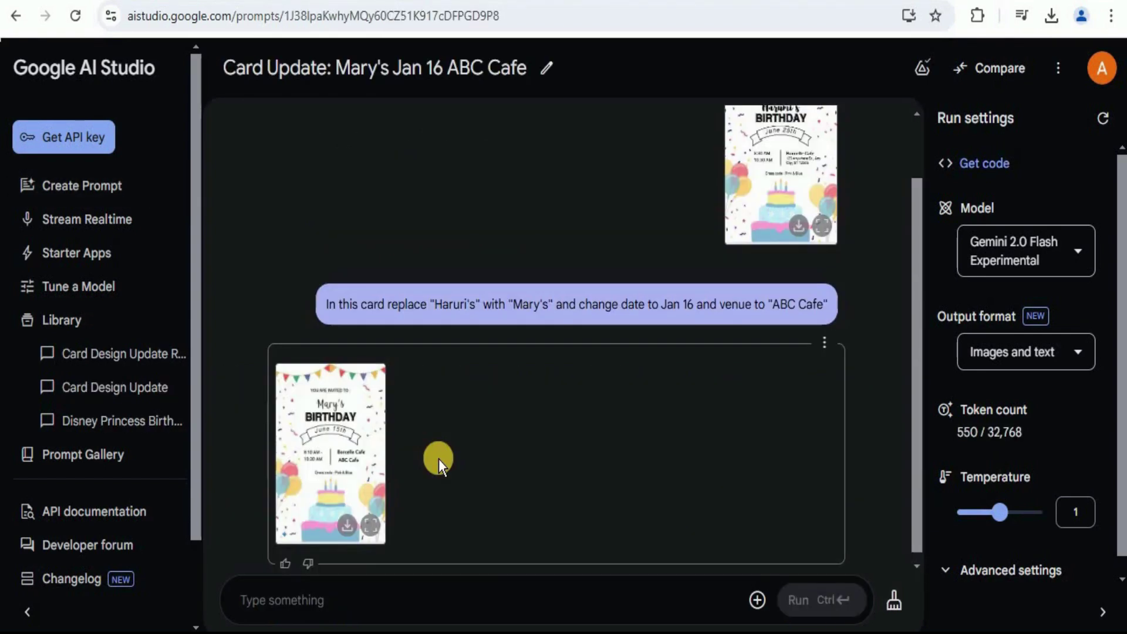
left_click(370, 525)
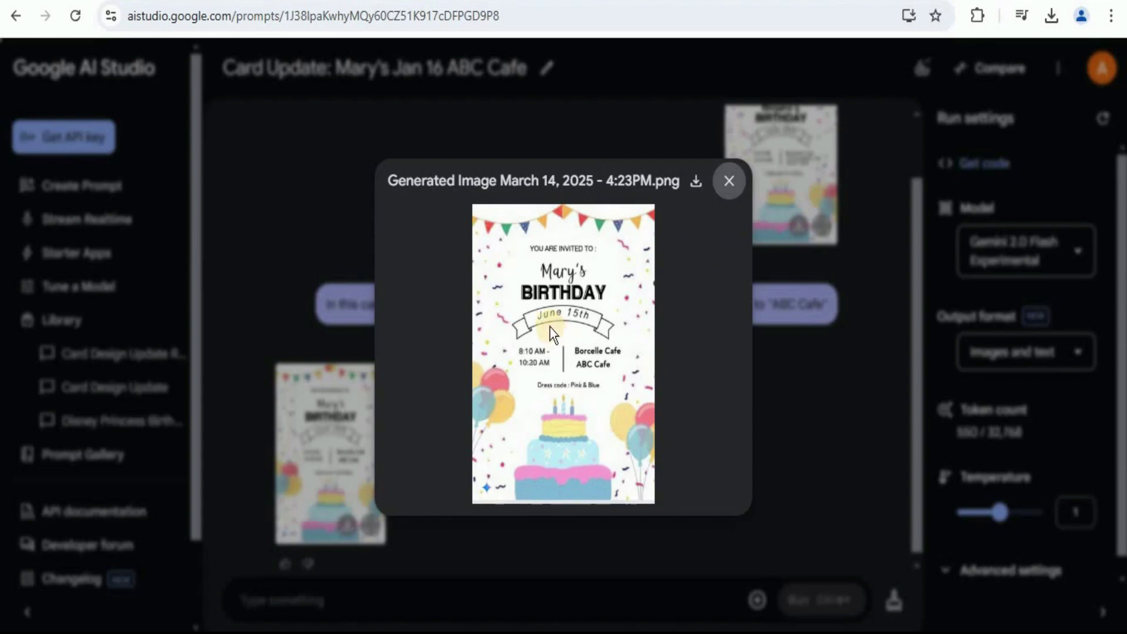
left_click(731, 181)
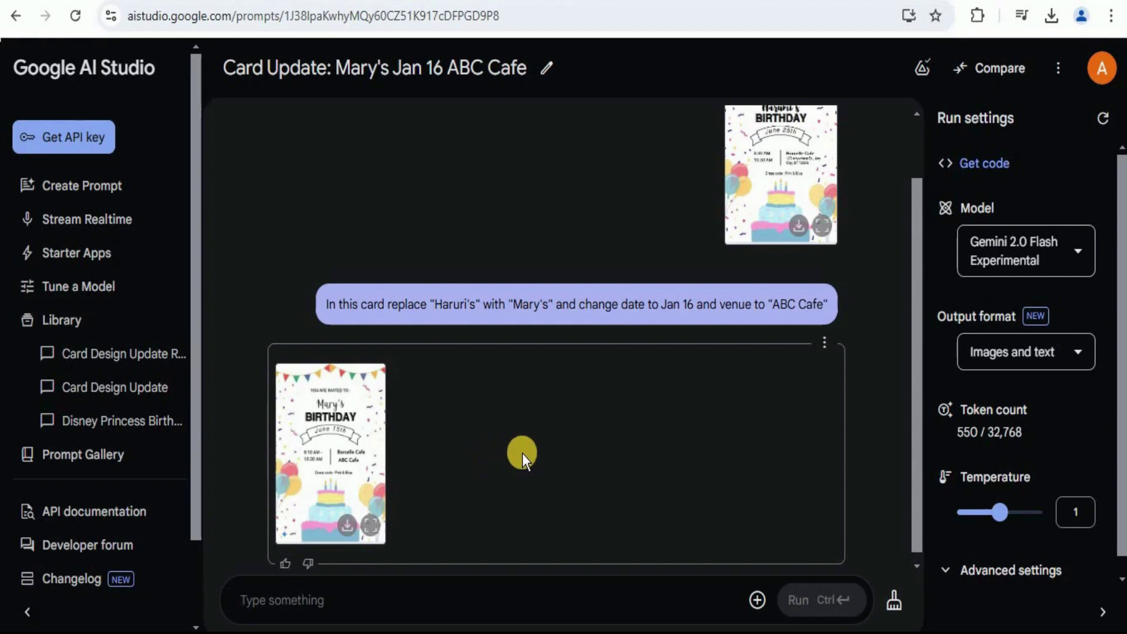
Step: In a new prompt, request a recipe of making chocolate chip muffins that includes images with each step
left_click(104, 187)
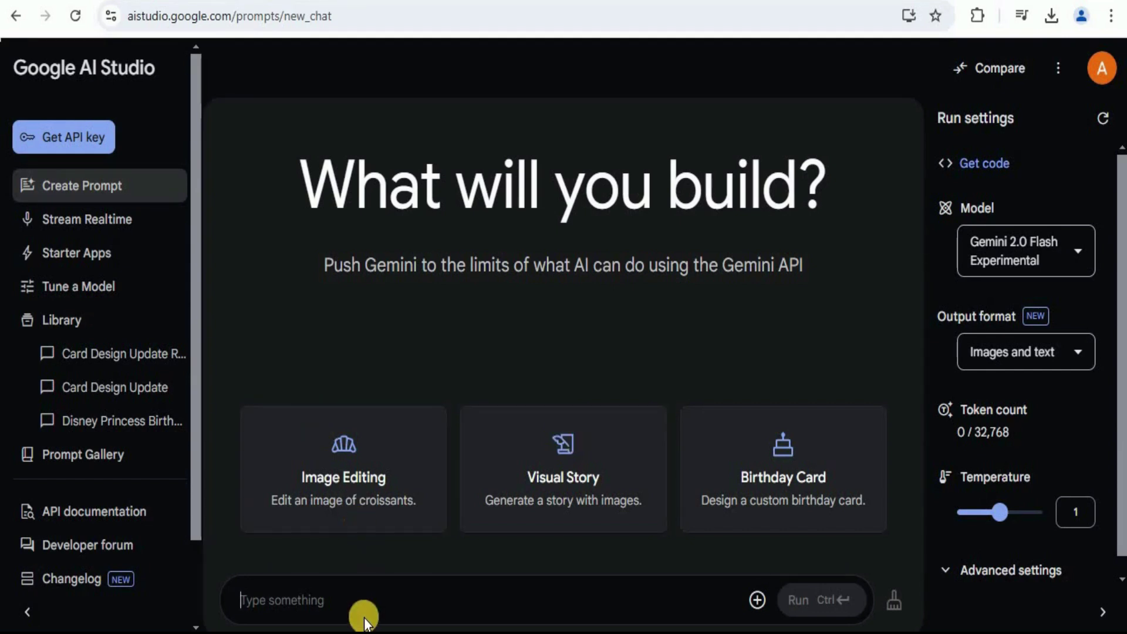
type("Give me a recipe of making chocolate chip muffins, include images with each step")
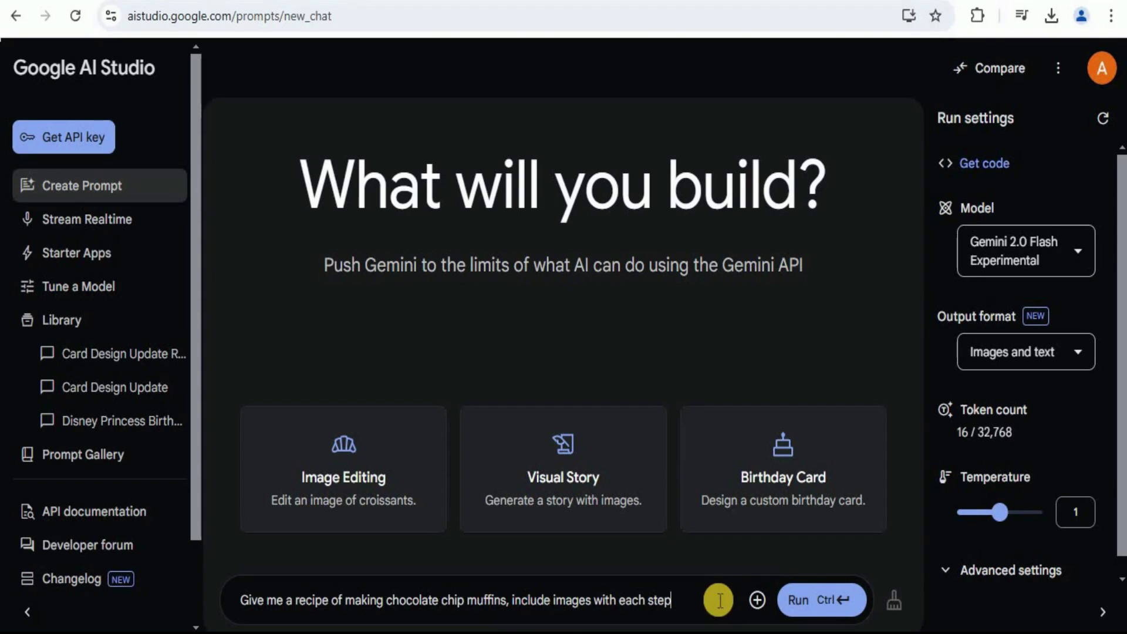
key("ctrl+Return")
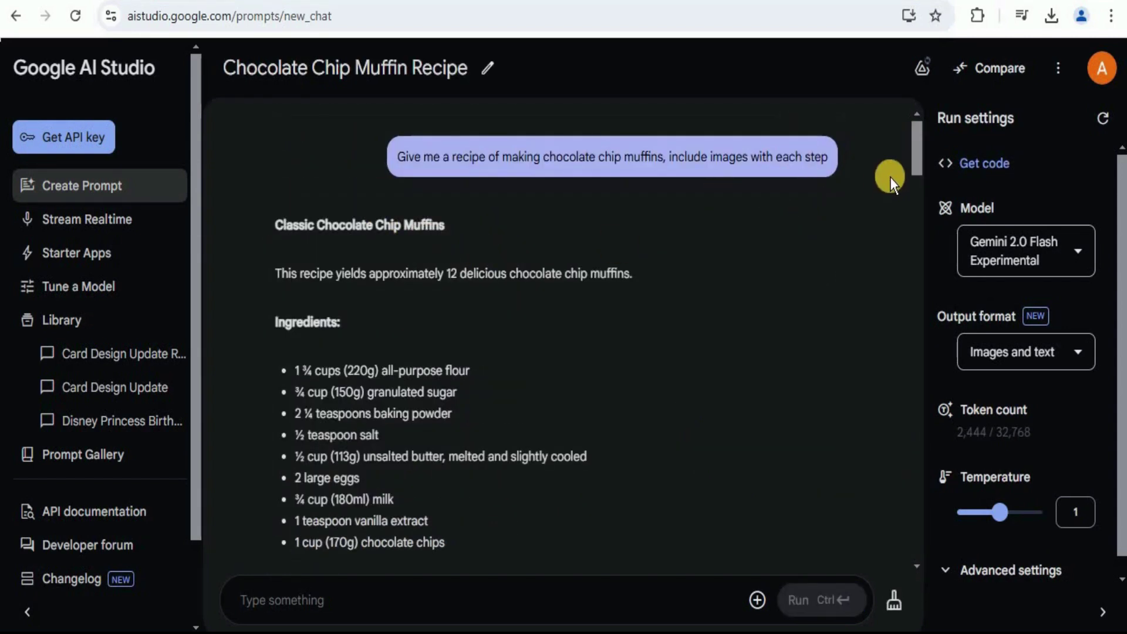
Step: Read through the muffin recipe's ingredients and instructions and examine the image generated for each step
left_click_drag(918, 142, 919, 149)
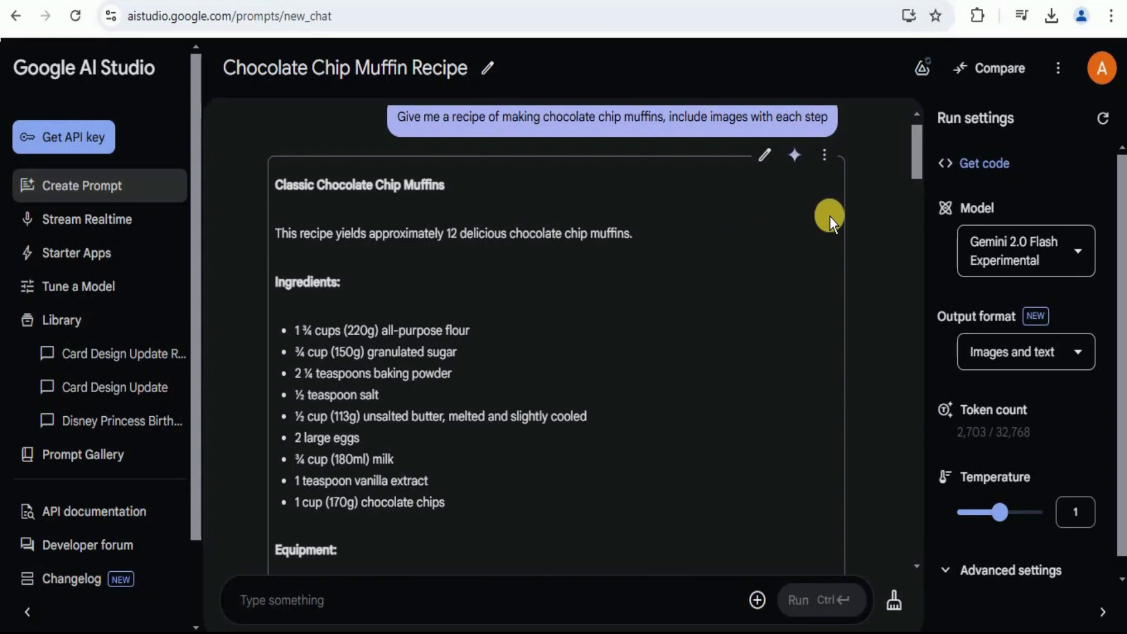
mouse_move(917, 139)
left_mouse_down()
mouse_move(931, 209)
mouse_move(907, 221)
left_mouse_up()
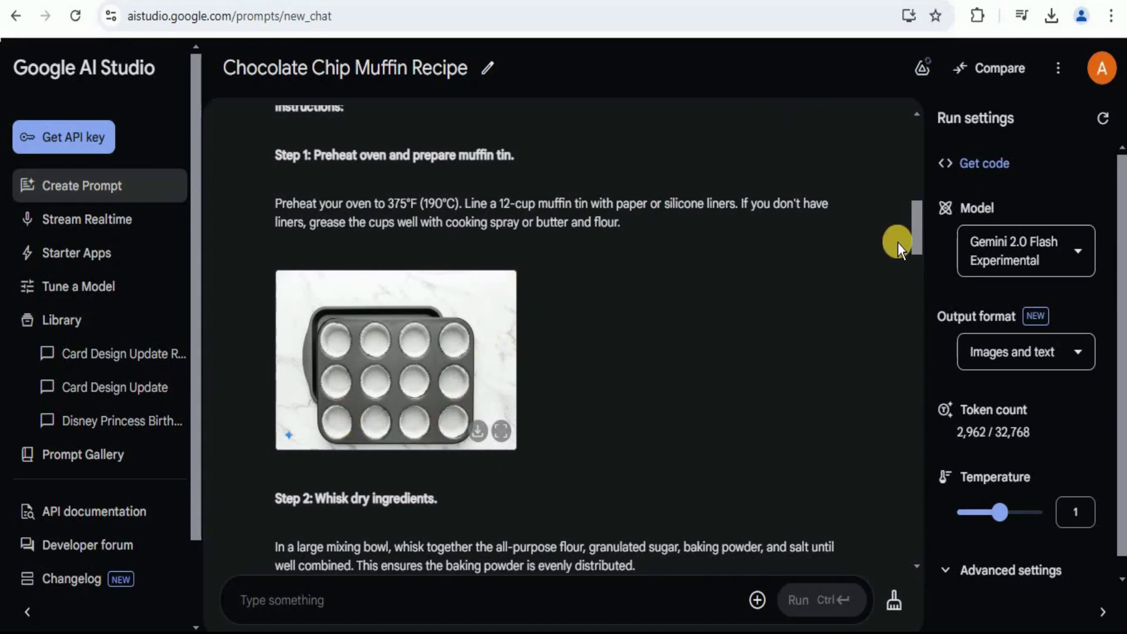
left_click_drag(917, 241, 926, 275)
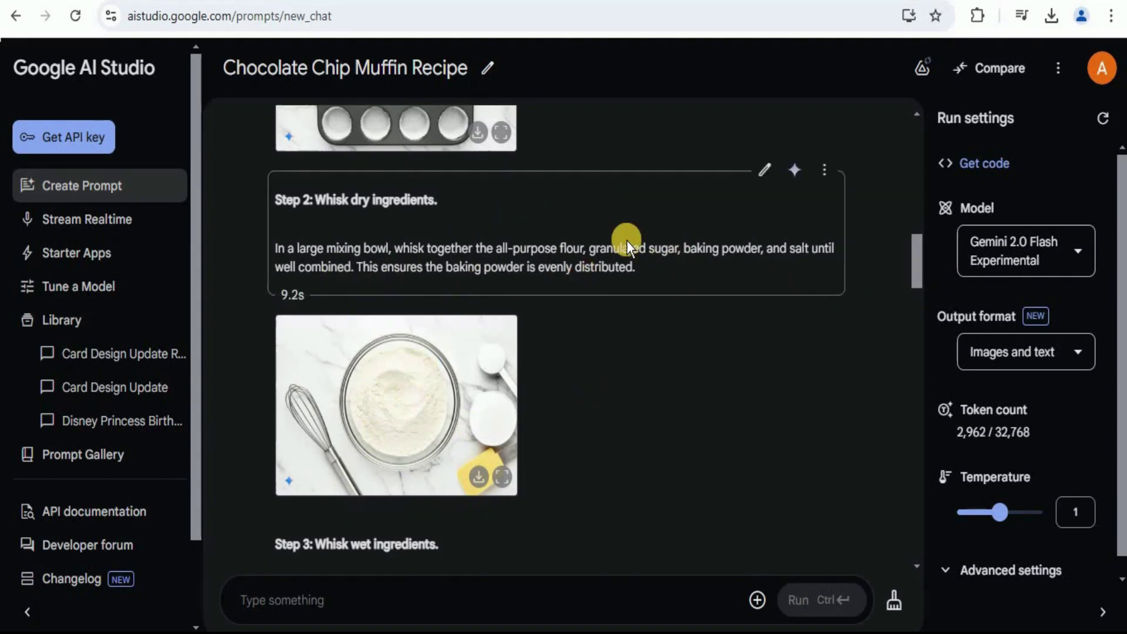
left_click_drag(918, 270, 917, 307)
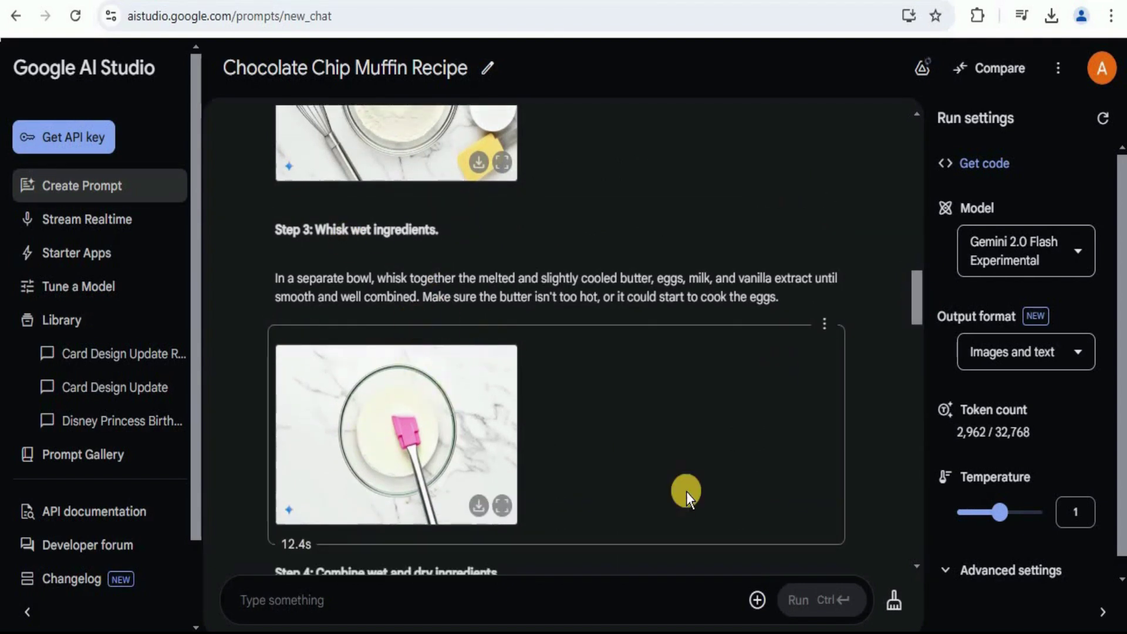
left_click_drag(917, 309, 921, 355)
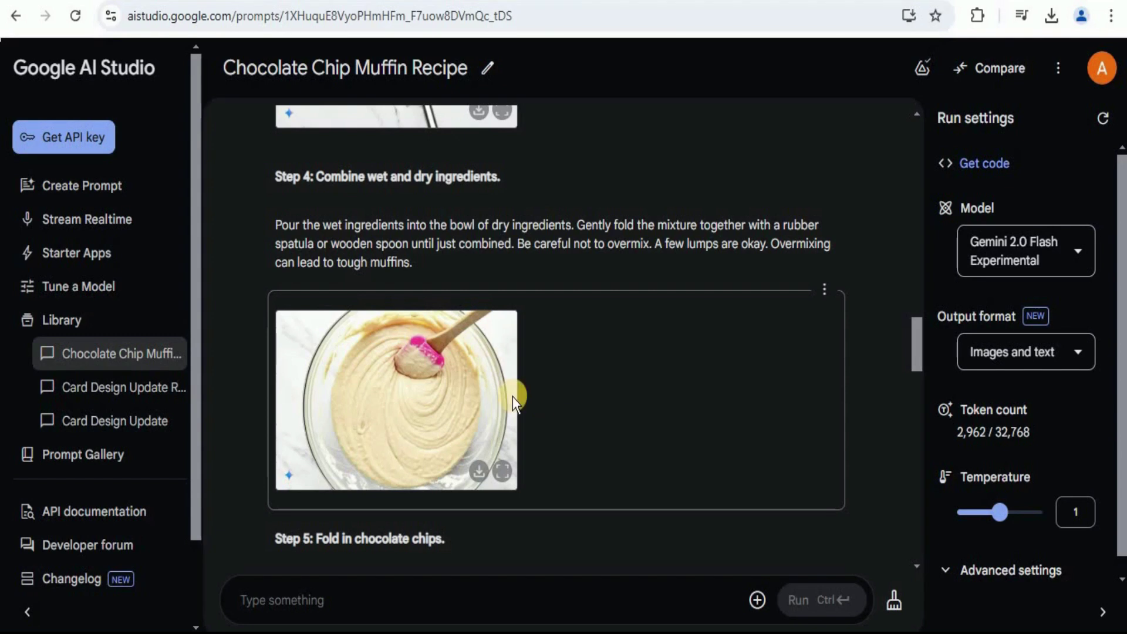
scroll(921, 365, "down", 6)
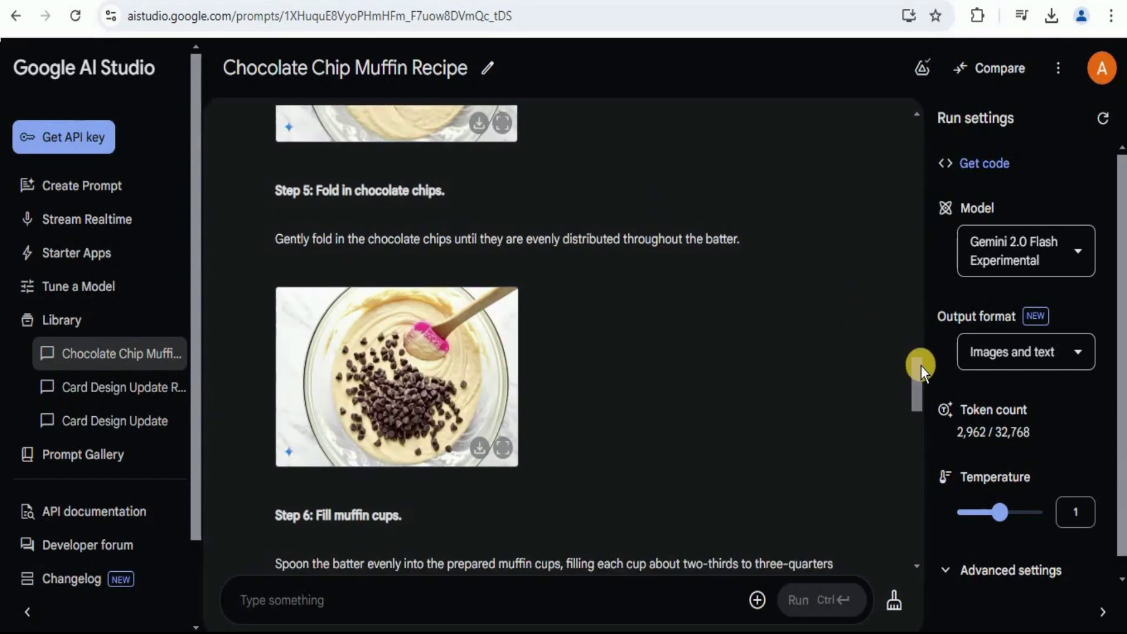
left_click_drag(914, 387, 930, 541)
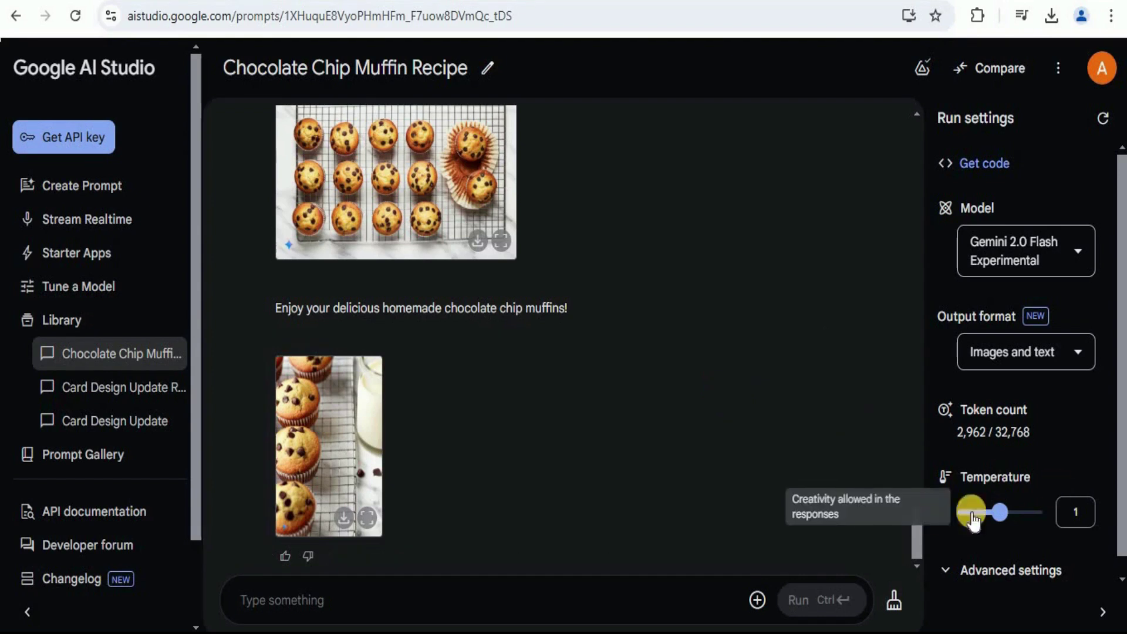
left_click(917, 534)
left_click_drag(917, 534, 921, 194)
scroll(877, 555, "down", 15)
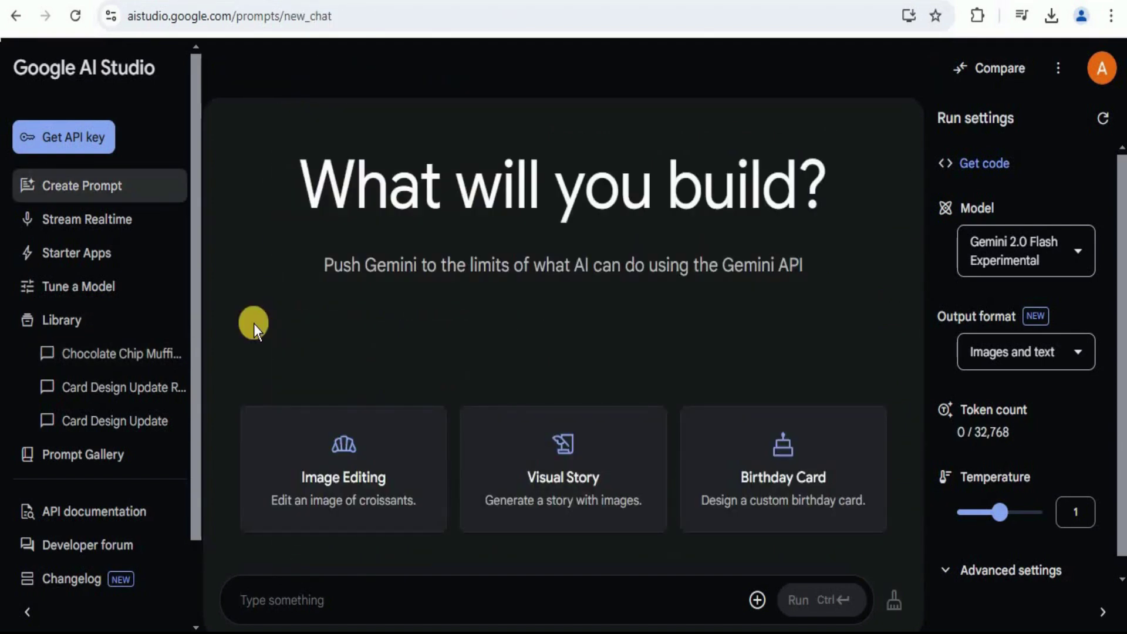
Step: Generate a visual storyboard with images of the classic Rapunzel story as depicted by the movie Tangled, and look through its panels
left_click(284, 593)
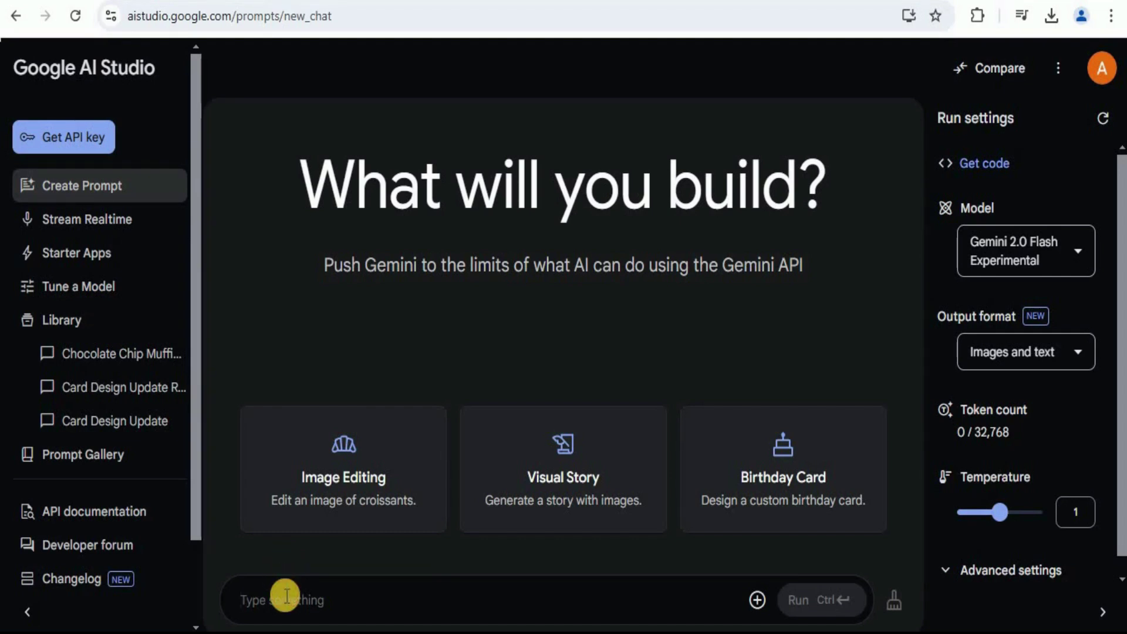
type("Write a visual storyboard about the classic story, Rupanzel depicted by the movie tangled, include images")
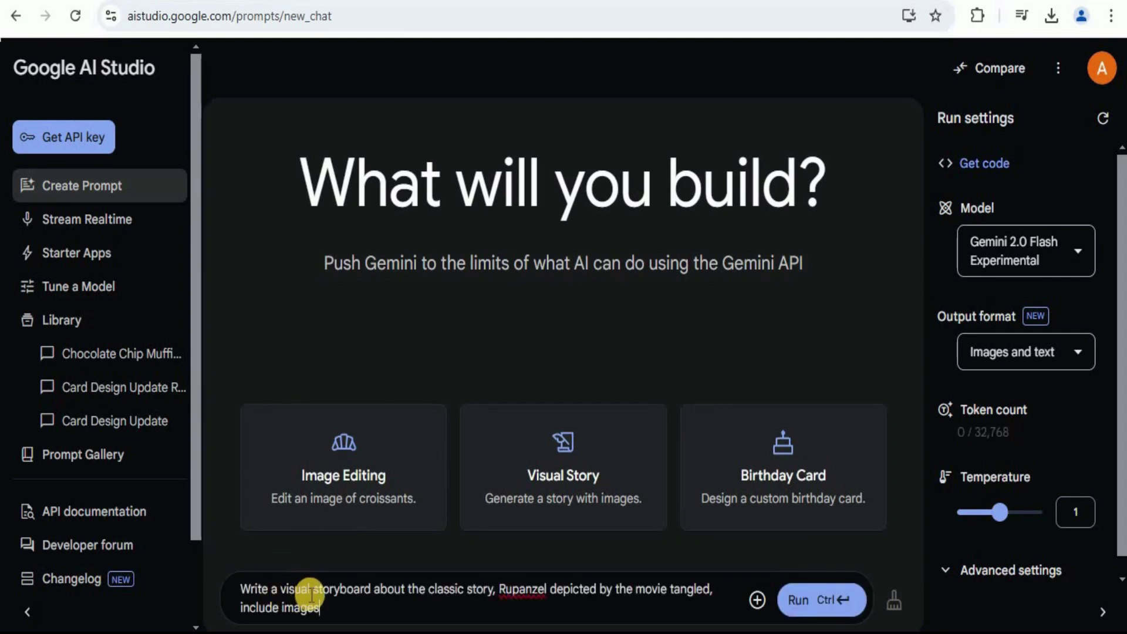
left_click(797, 599)
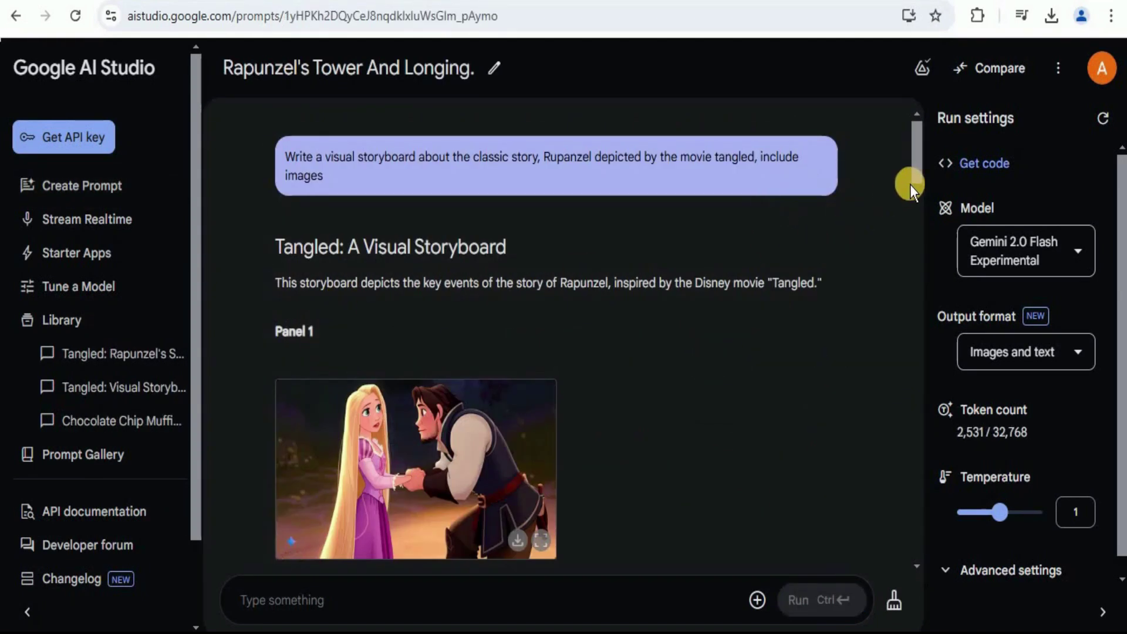
left_click_drag(918, 175, 917, 180)
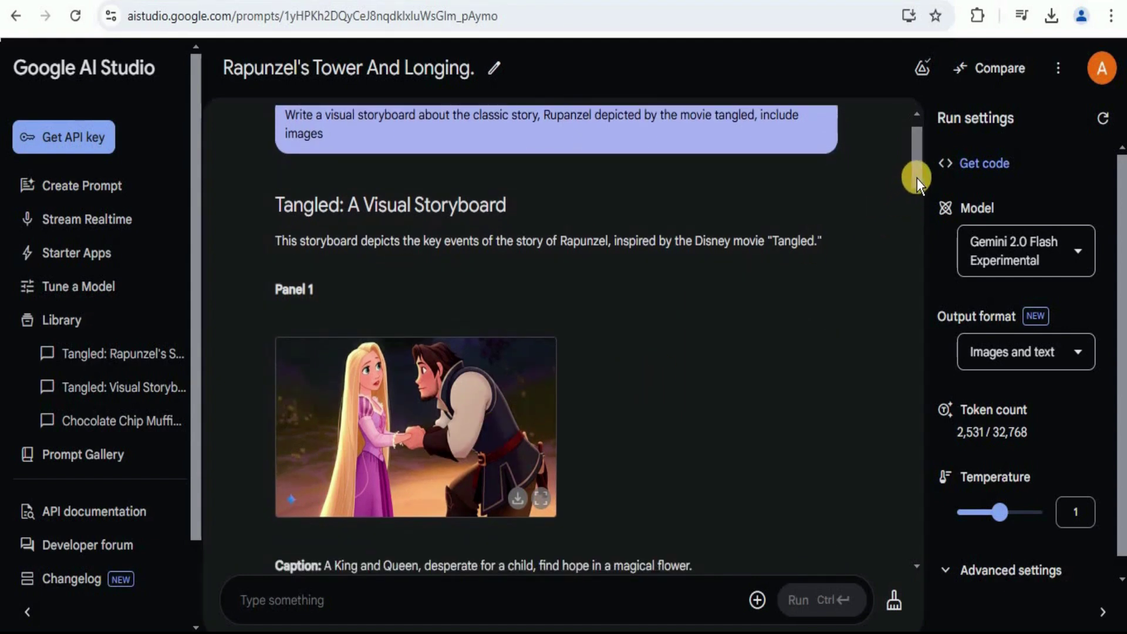
left_click_drag(917, 178, 920, 314)
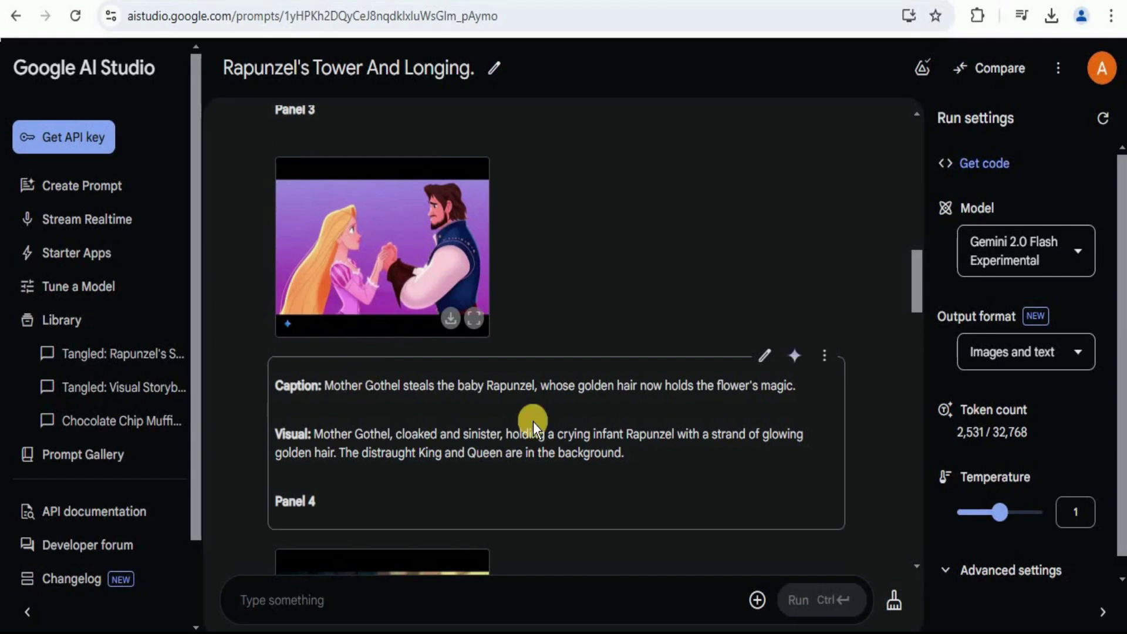
left_click_drag(914, 276, 915, 530)
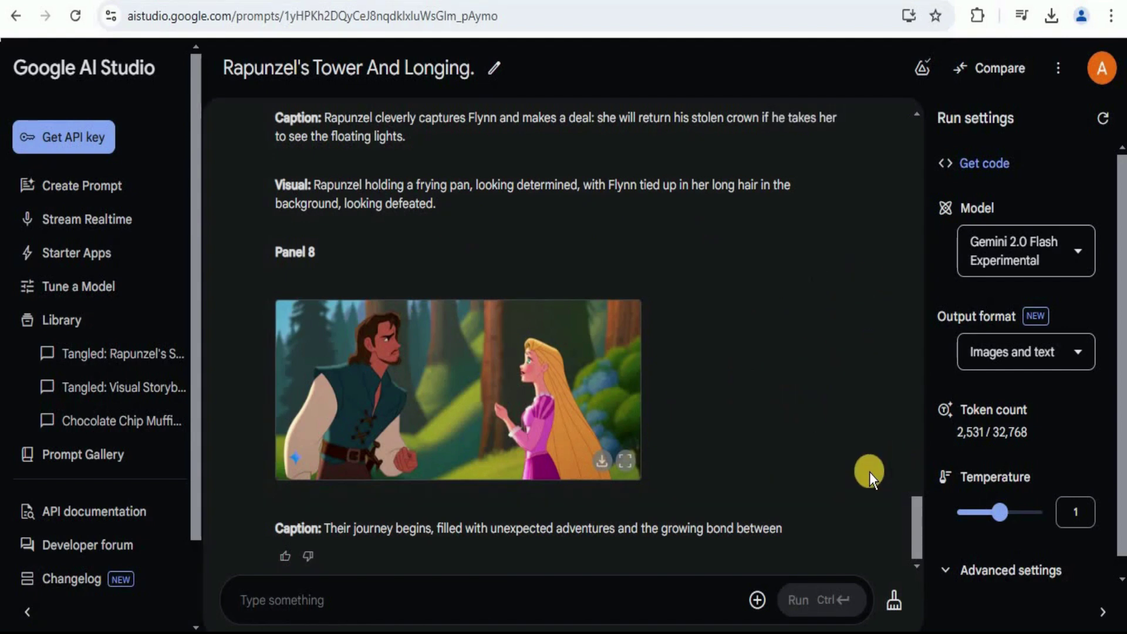
Step: In a new prompt, generate a realistic diagram of the human heart with all the different parts labelled, and view it enlarged
left_click(83, 180)
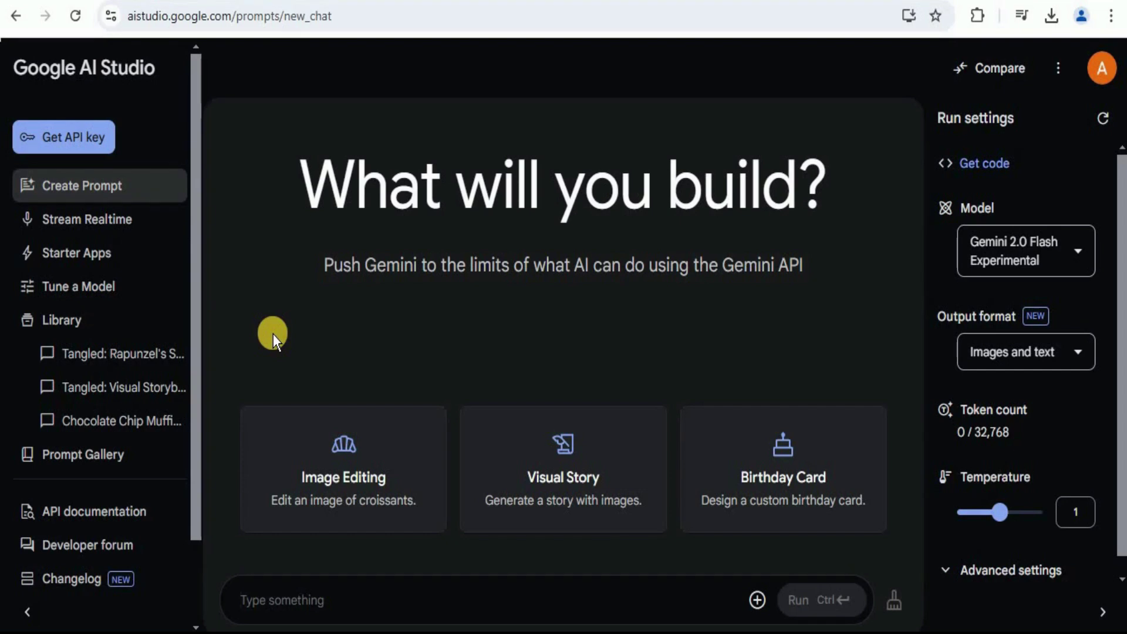
left_click(325, 595)
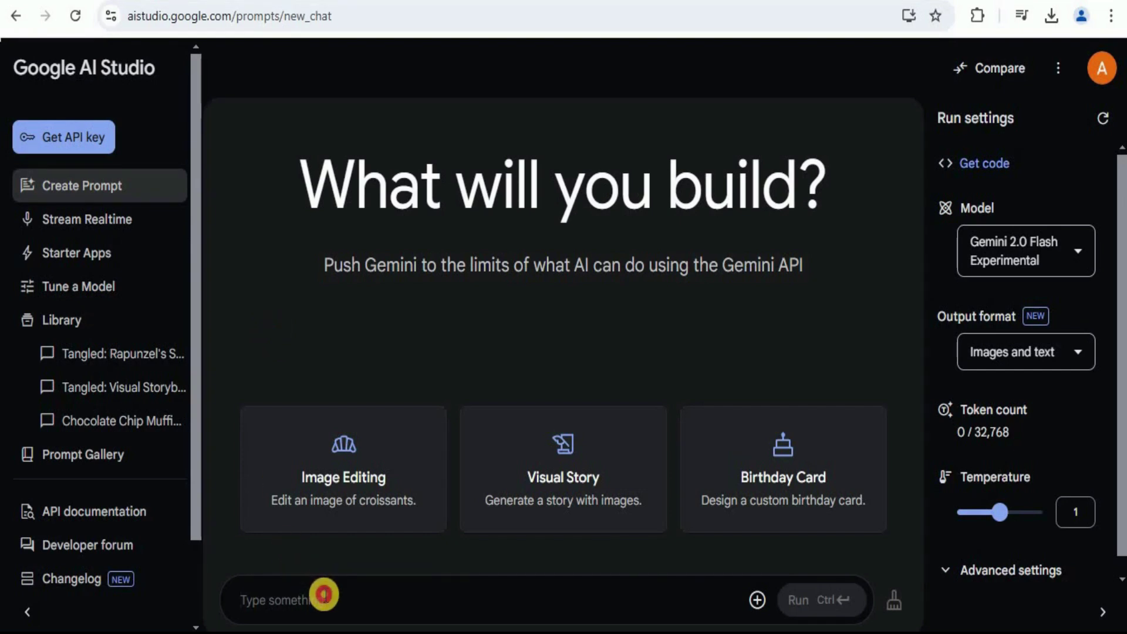
type("Create a realistic diagram of human heart and label all the different parts")
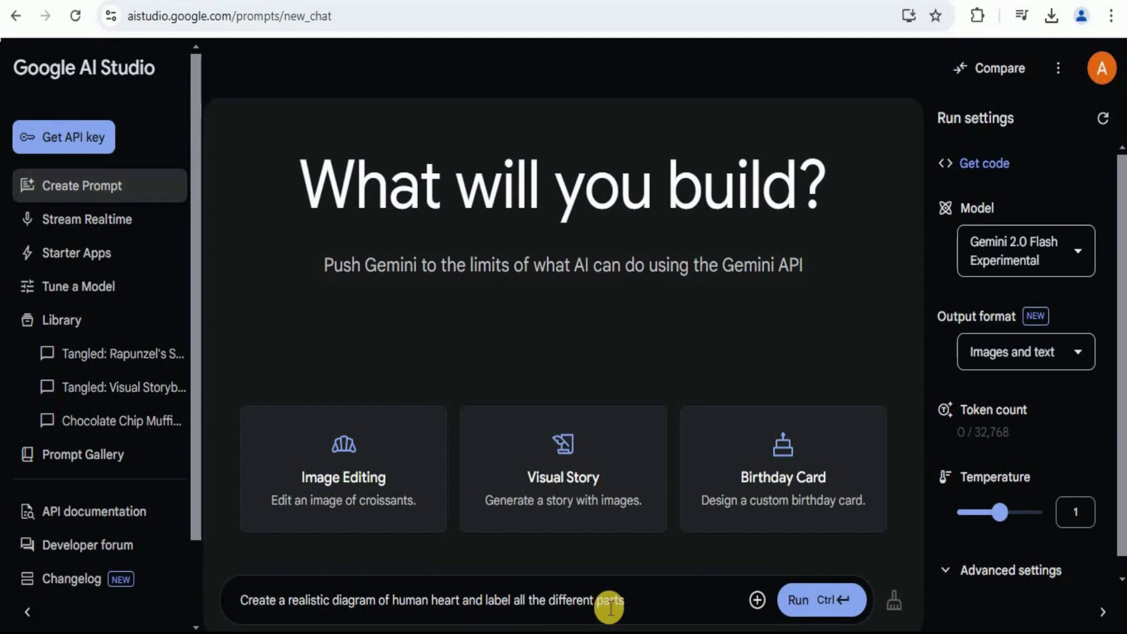
key("ctrl+Return")
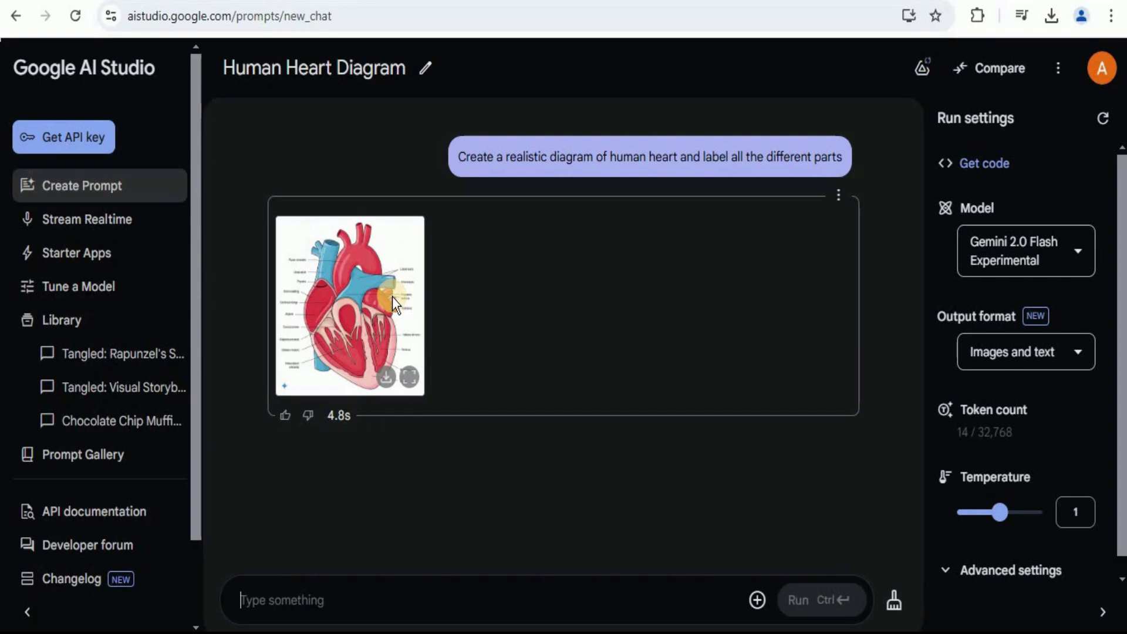
left_click(409, 378)
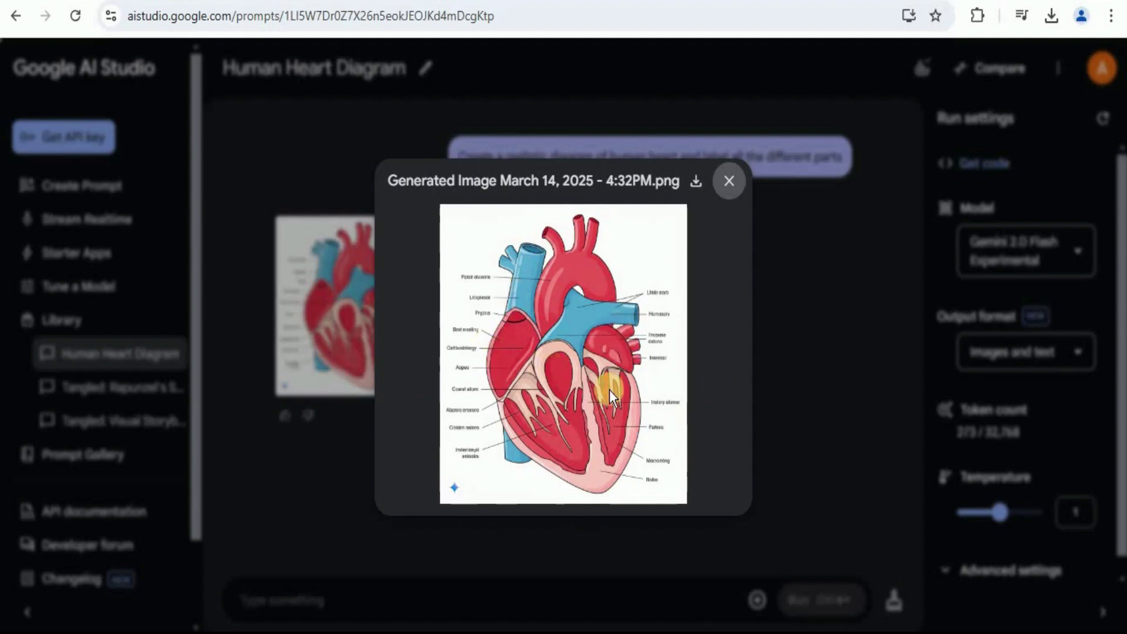
left_click(729, 182)
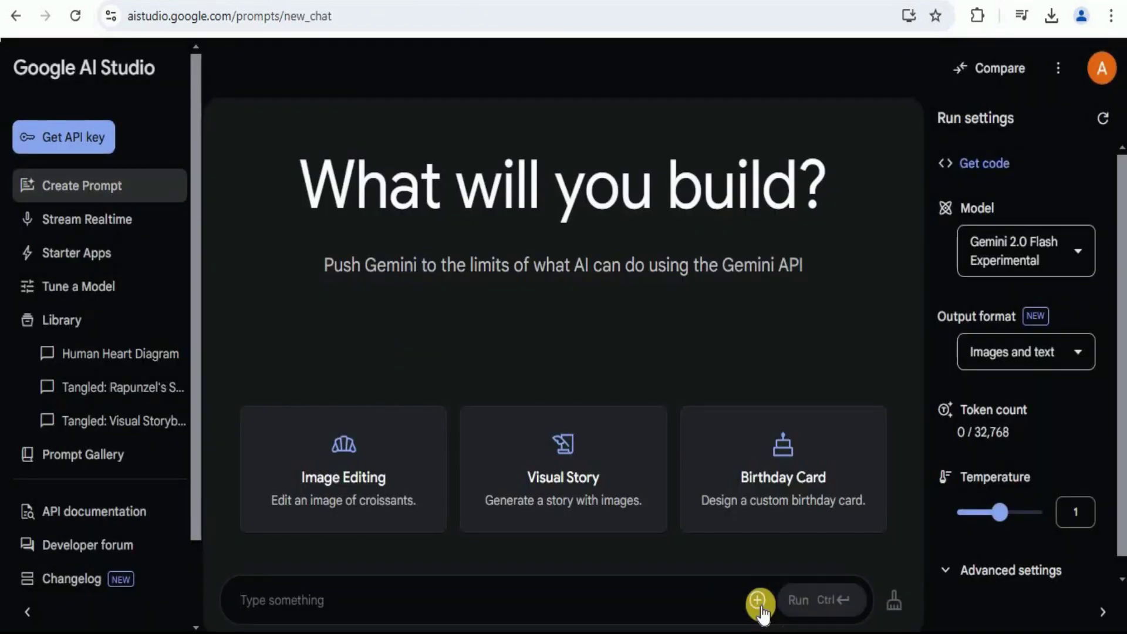
Step: With the bearded man's portrait attached to a new prompt, request a realistic version and details of the person, and review the image and description
left_click(758, 600)
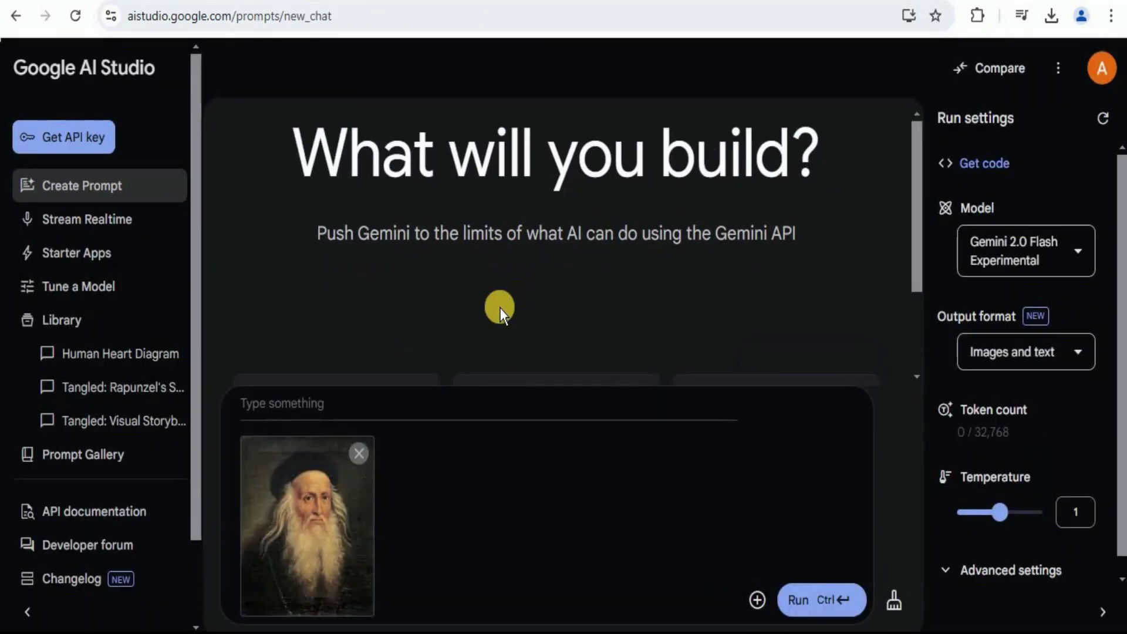
left_click(382, 402)
type("Create a realistic version of this image. Also provide details of the person in the image")
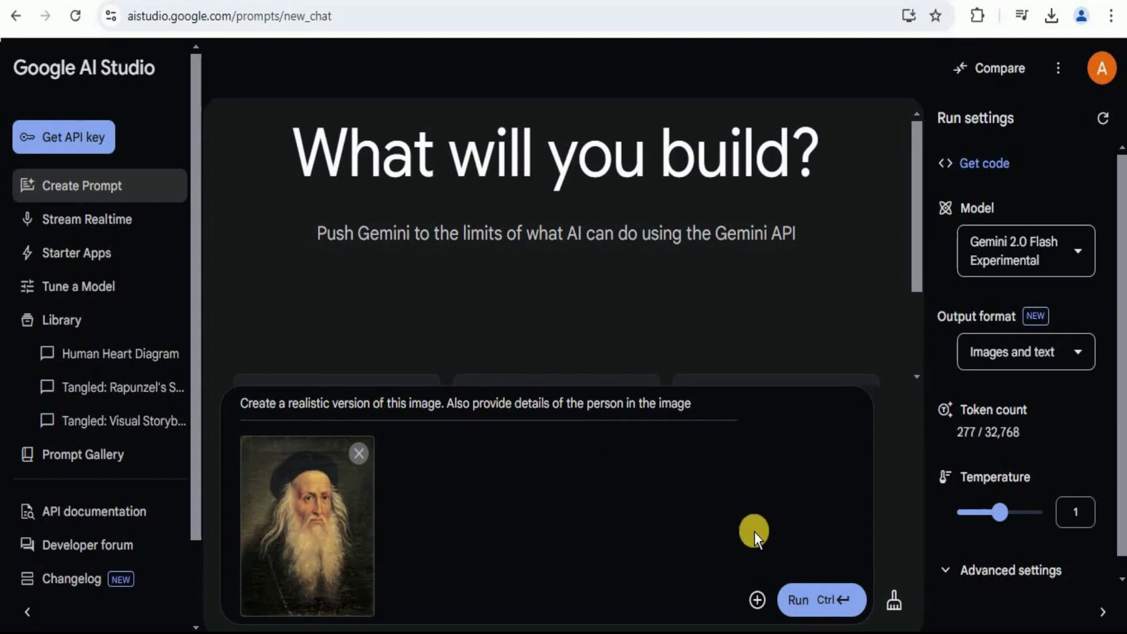
key("ctrl+Return")
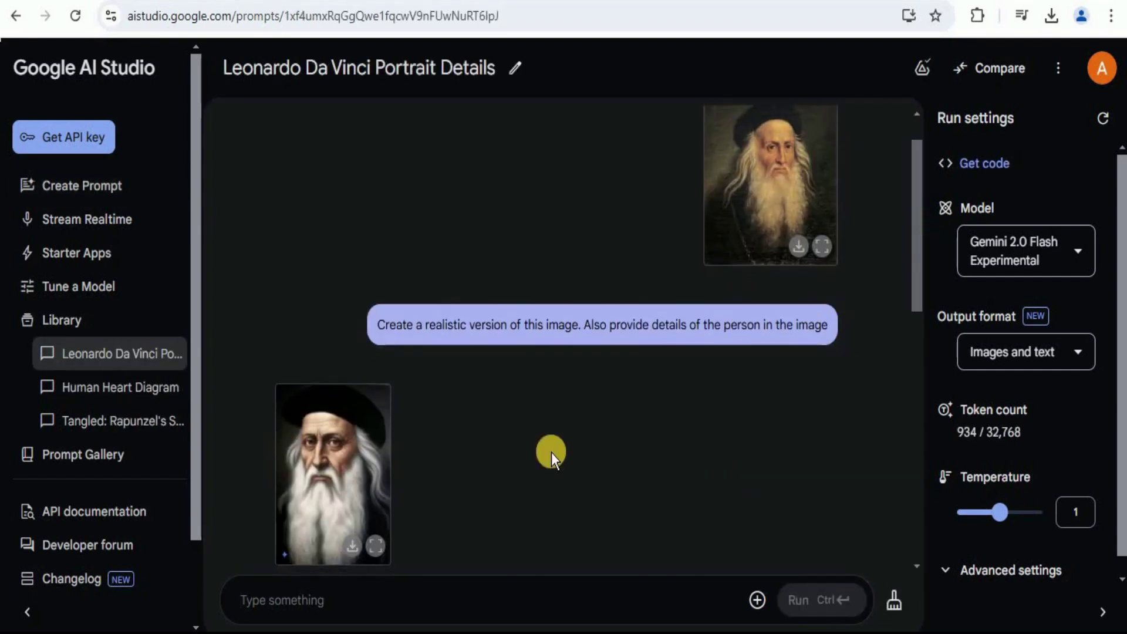
left_click(383, 539)
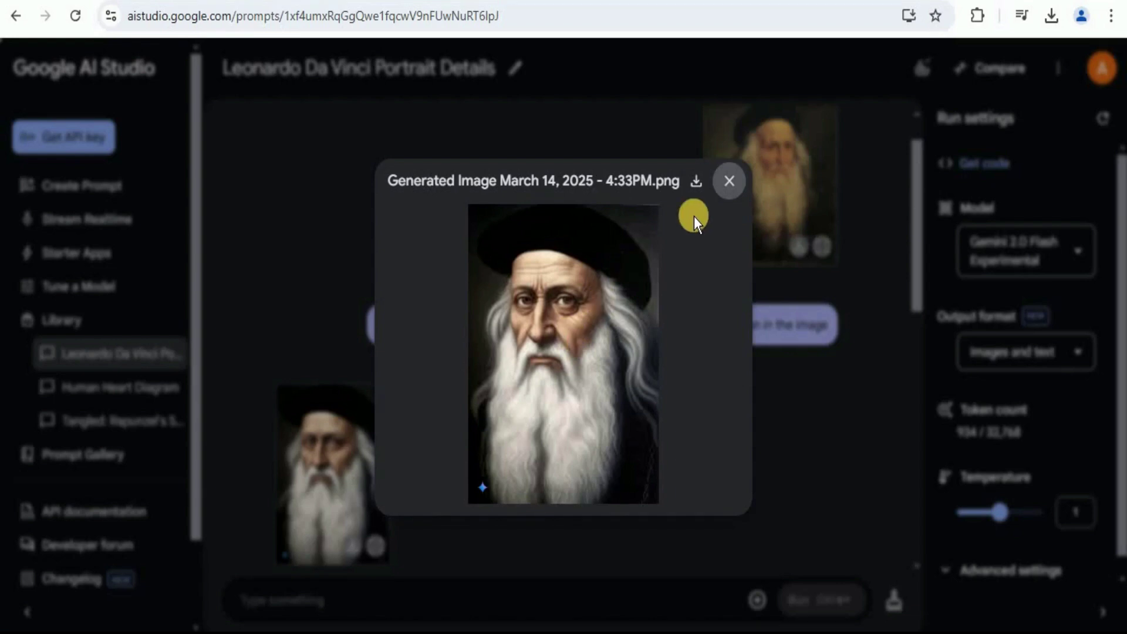
left_click(729, 176)
left_click_drag(919, 216, 916, 329)
left_click_drag(276, 351, 752, 351)
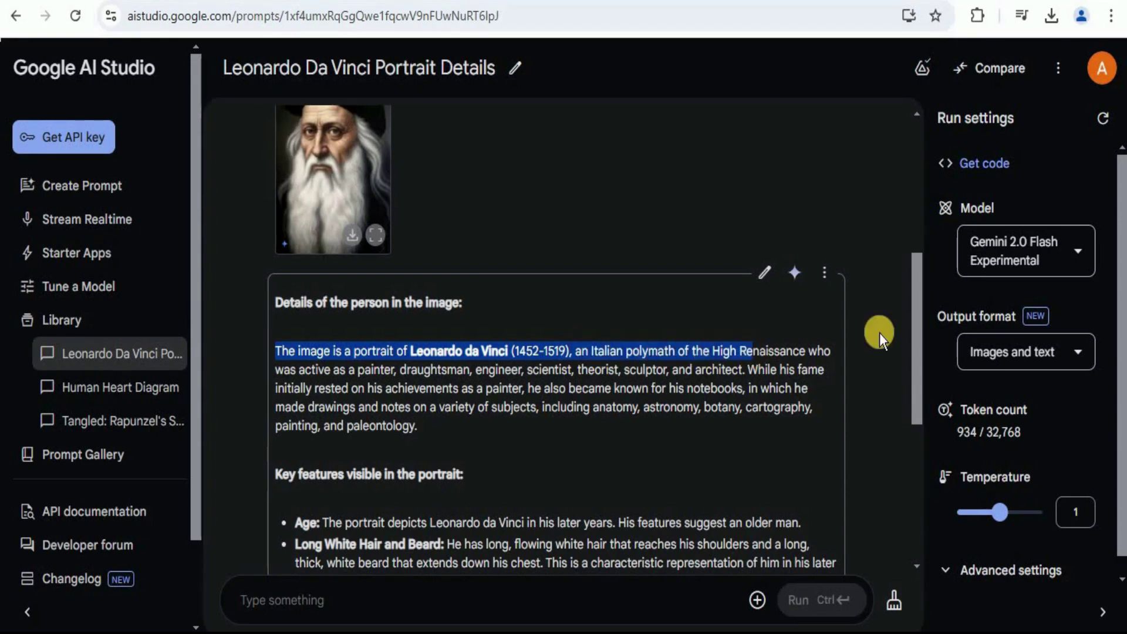
left_click_drag(916, 330, 921, 432)
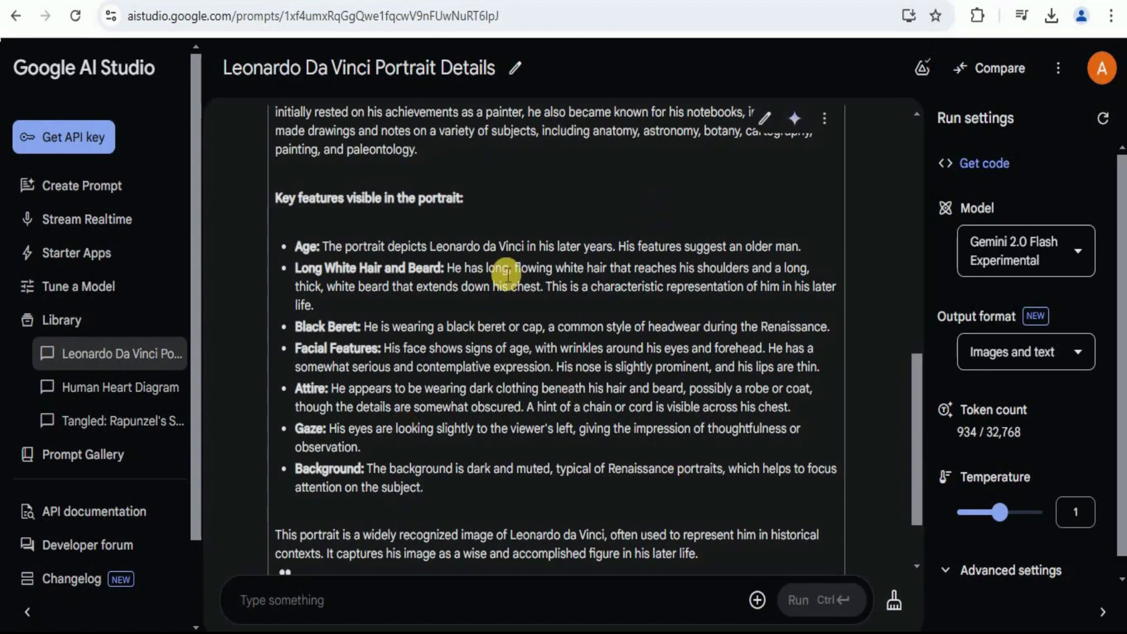
left_click_drag(915, 438, 915, 472)
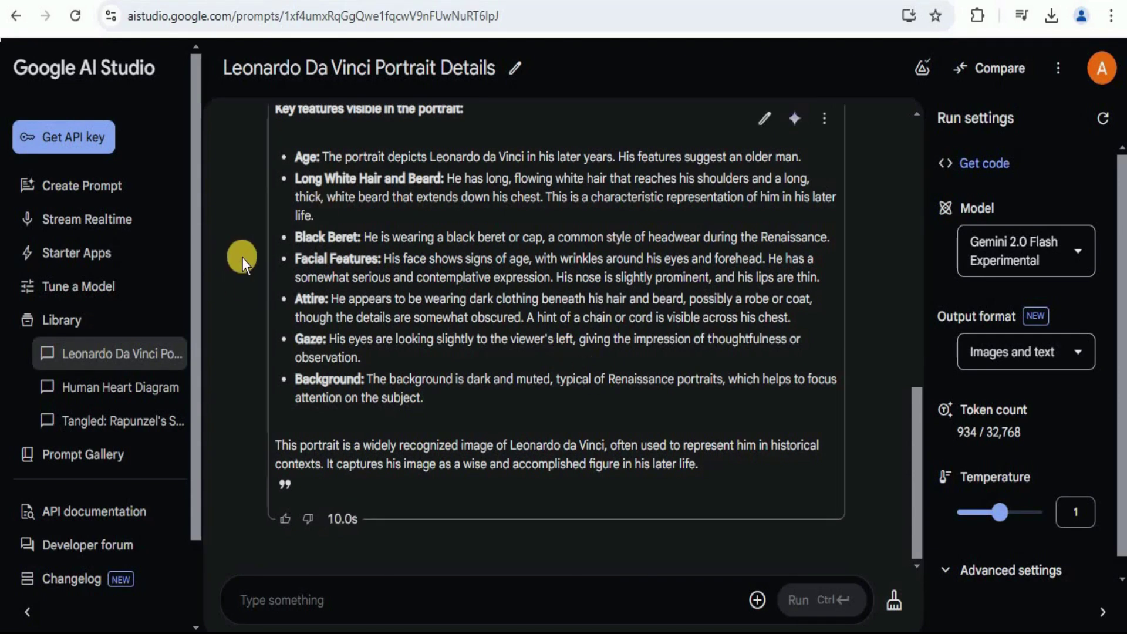
Step: In a new prompt with the Google NEW Gemini video attached and output format Text, request a summary of the video and read through it
left_click(112, 188)
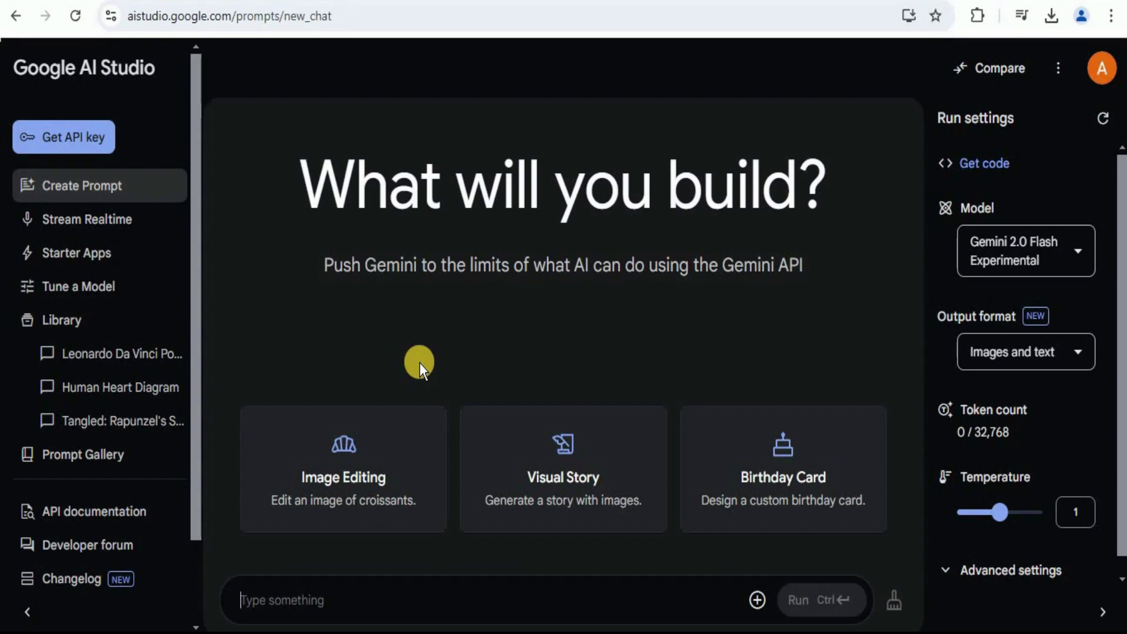
left_click(272, 602)
key("ctrl+v")
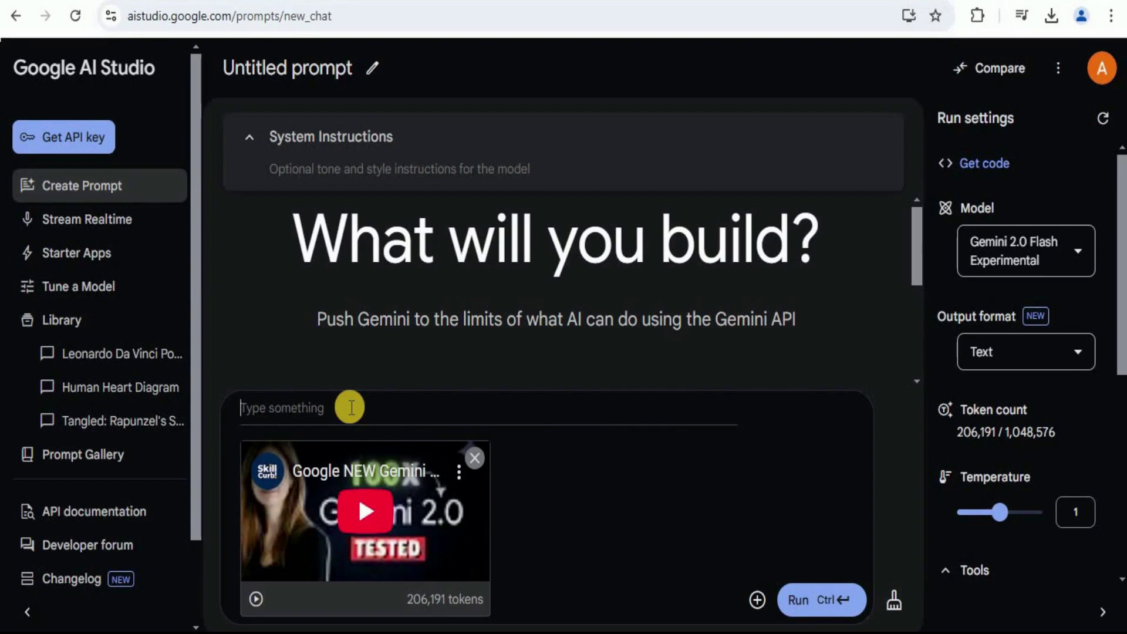
type("Provide a summary of this video")
left_click(810, 600)
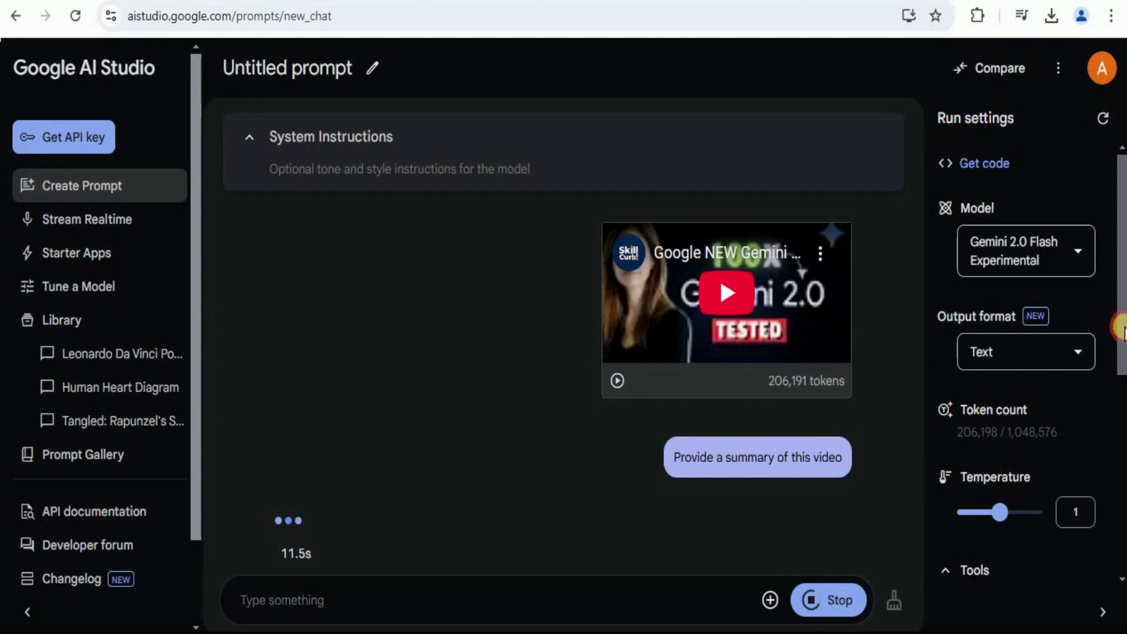
scroll(1121, 326, "down", 1)
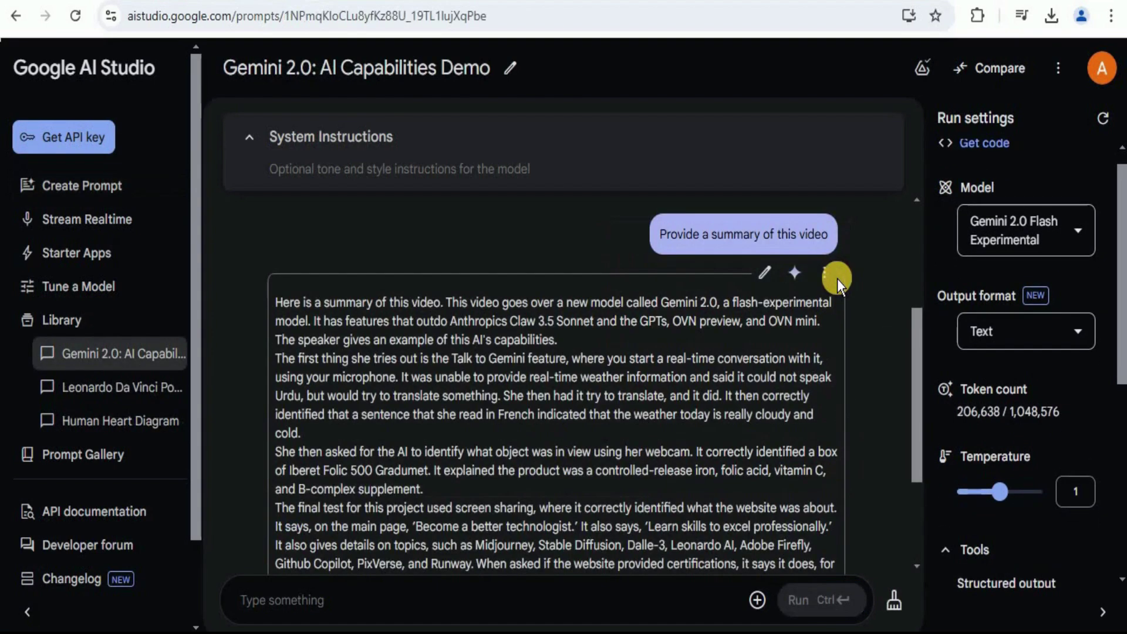
scroll(916, 333, "up", 1)
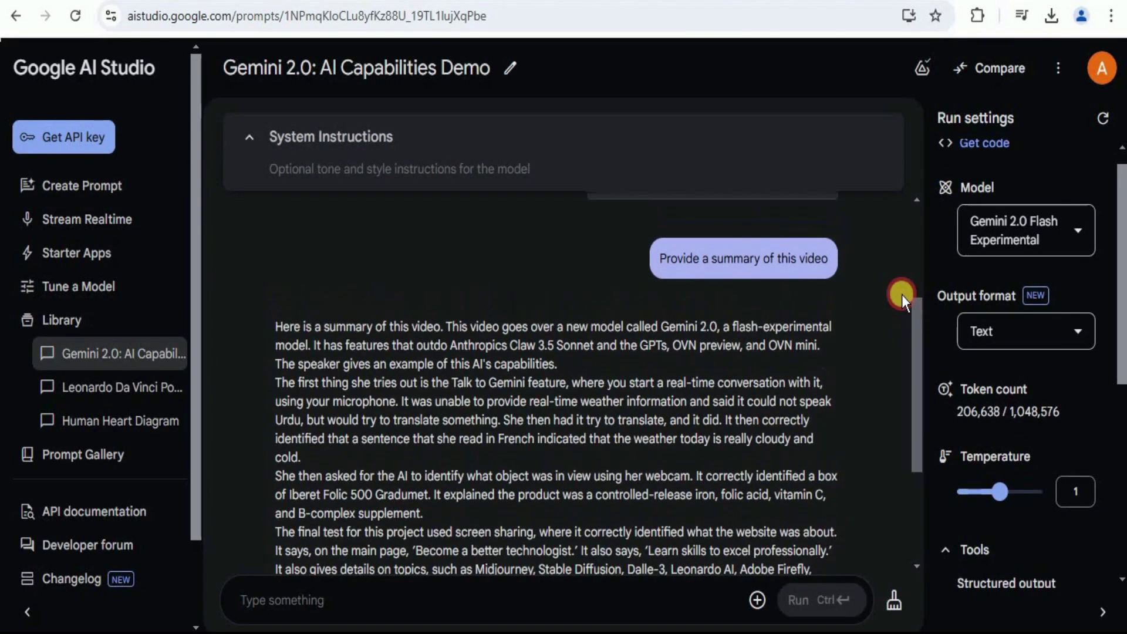
scroll(911, 350, "down", 2)
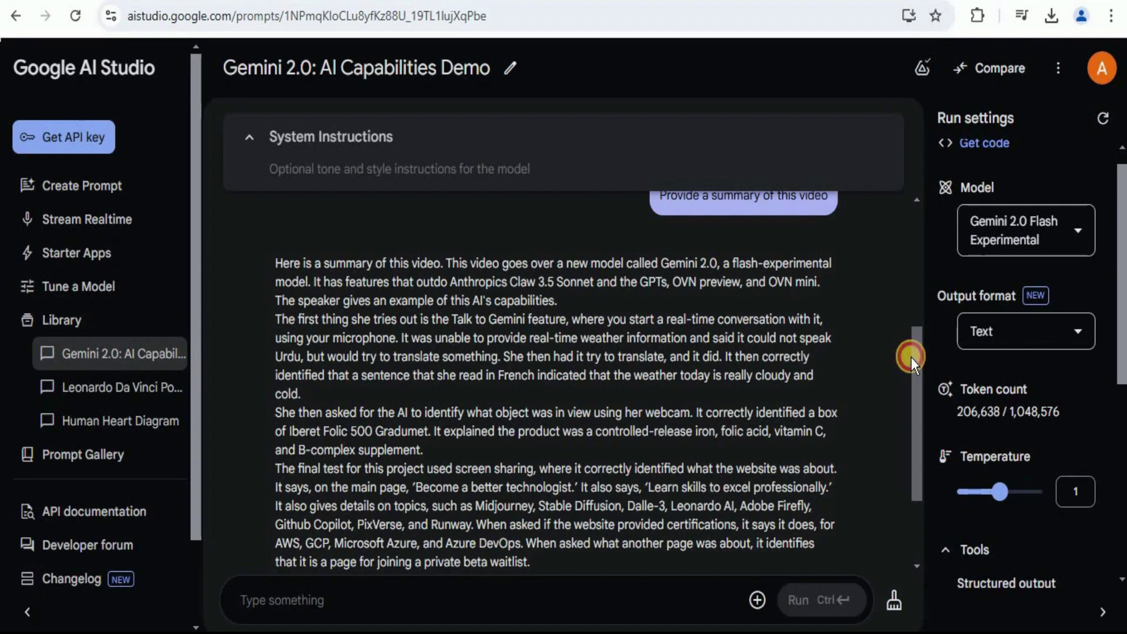
scroll(906, 372, "down", 1)
scroll(904, 385, "down", 1)
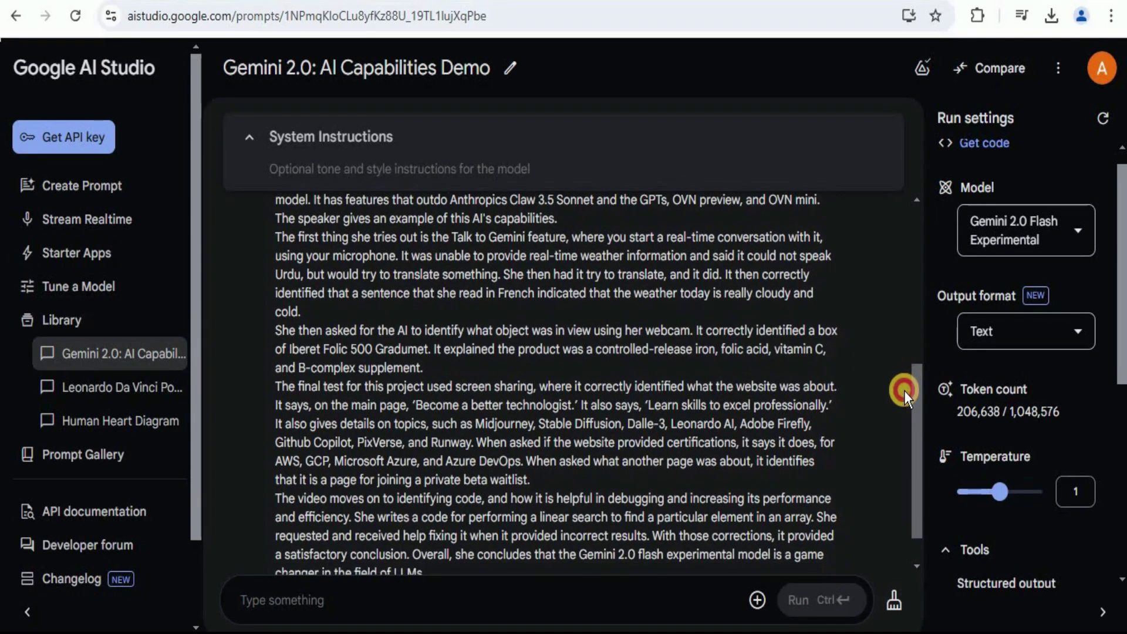
scroll(908, 408, "down", 1)
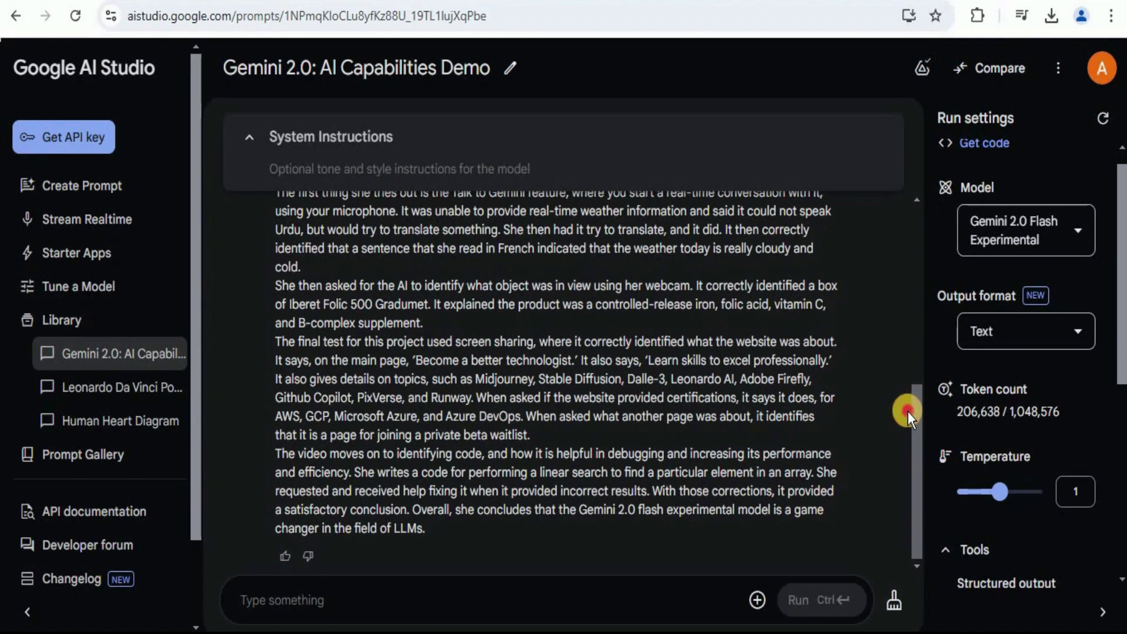